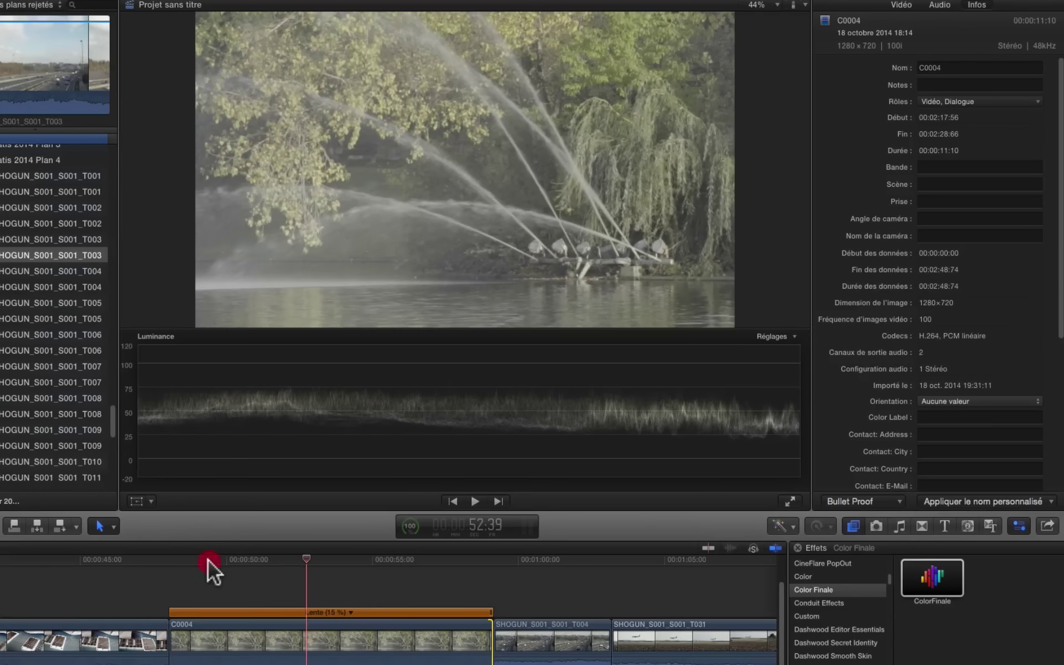
Play back clip C0004 in the timeline to review the ungraded footage.
click(209, 561)
key(space)
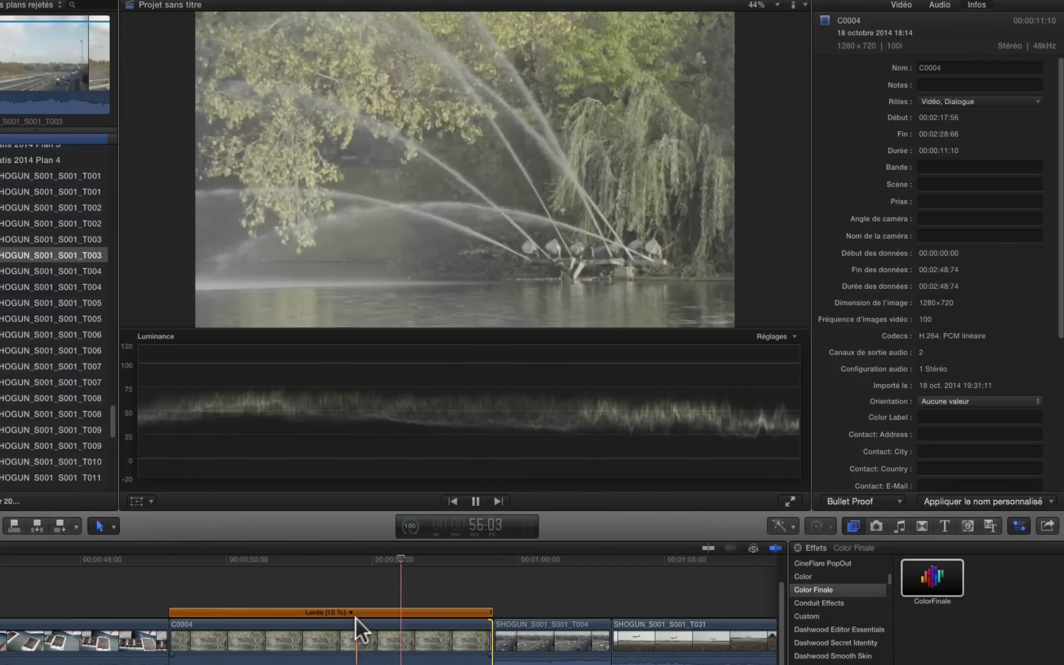
key(space)
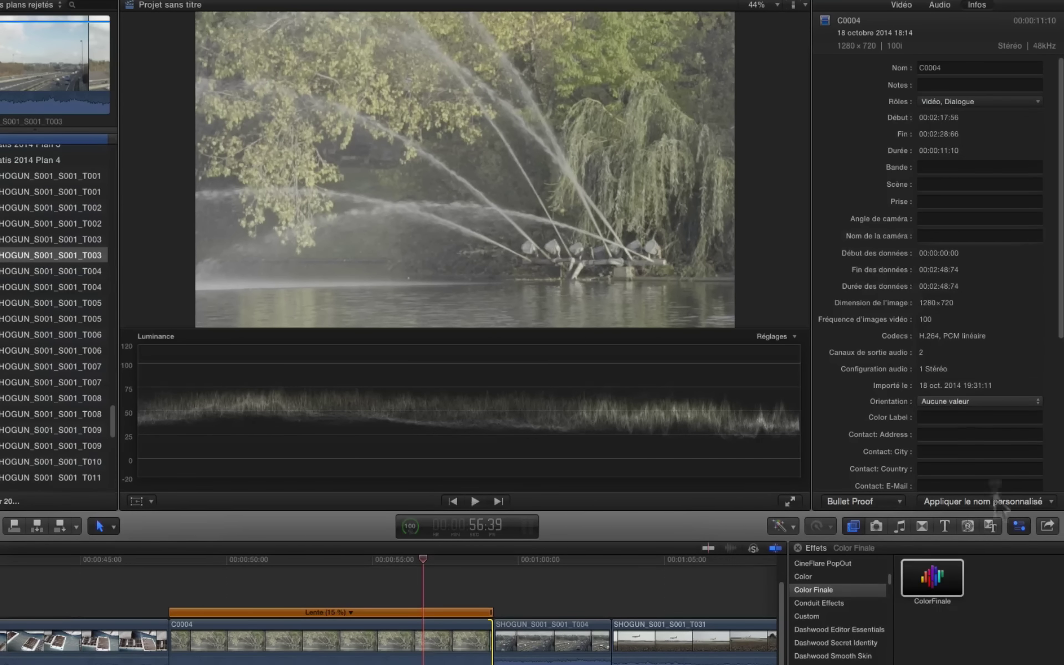
Apply the ColorFinale effect to clip C0004 and open the effect's controls panel.
drag(941, 574, 382, 654)
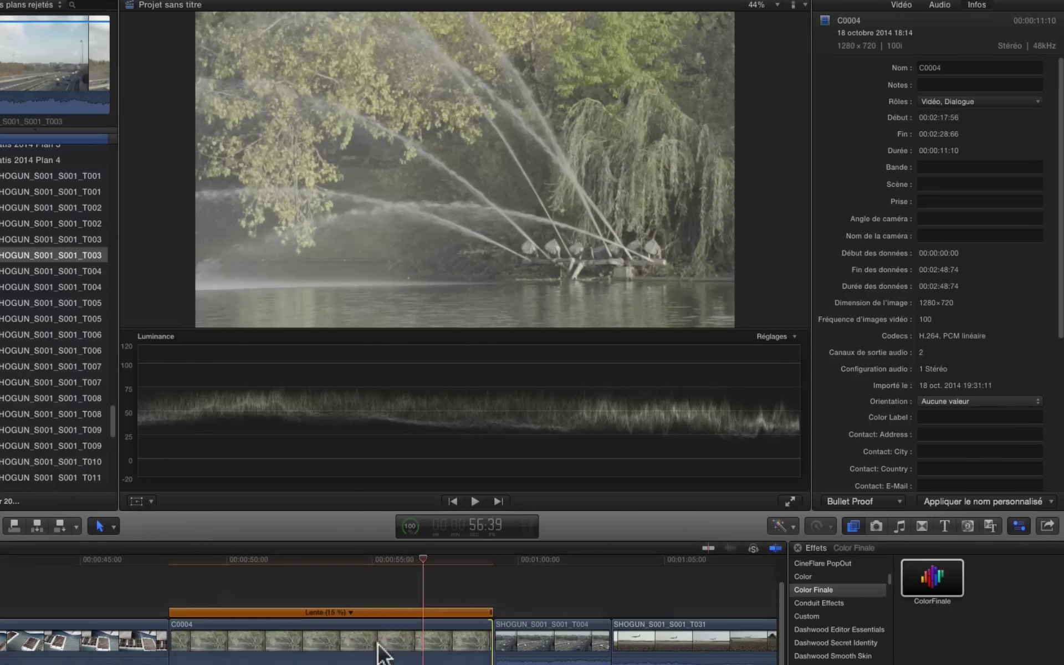
click(373, 561)
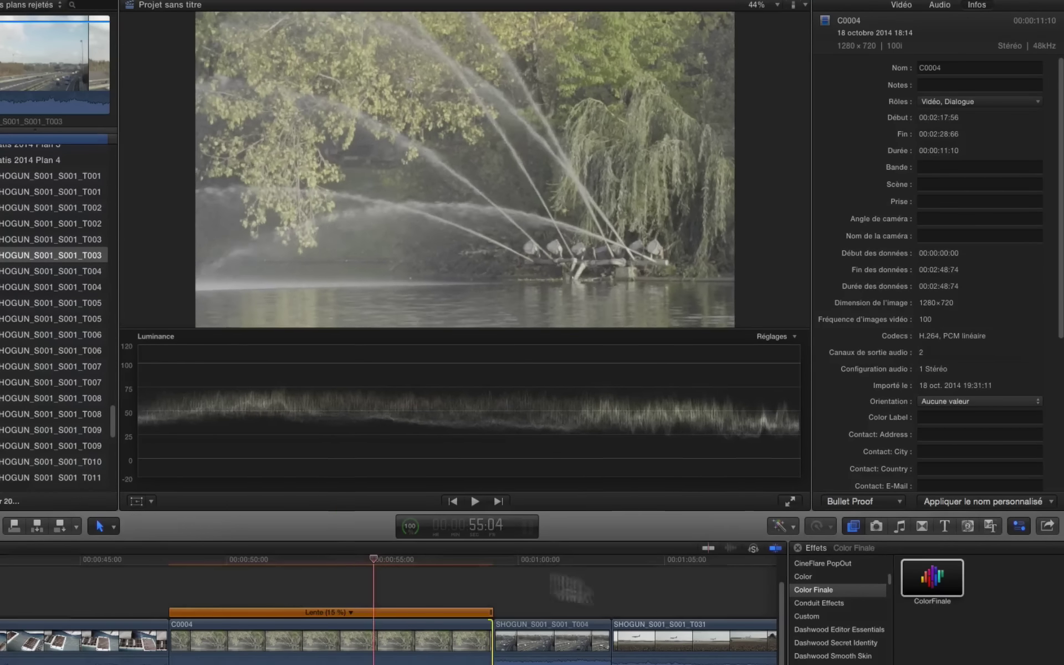
click(901, 5)
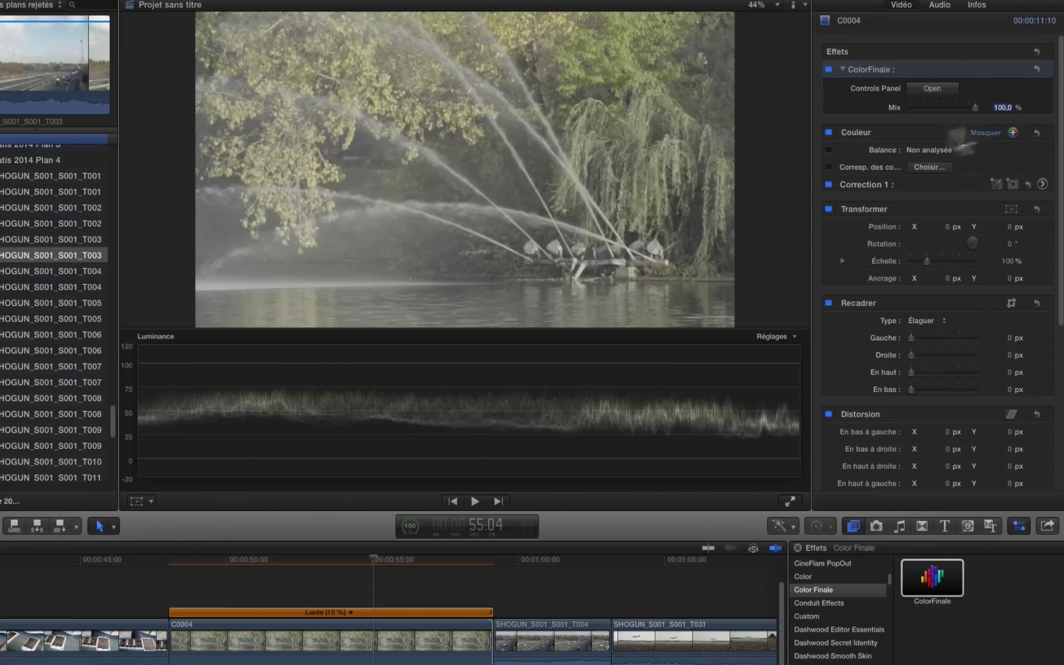
click(922, 88)
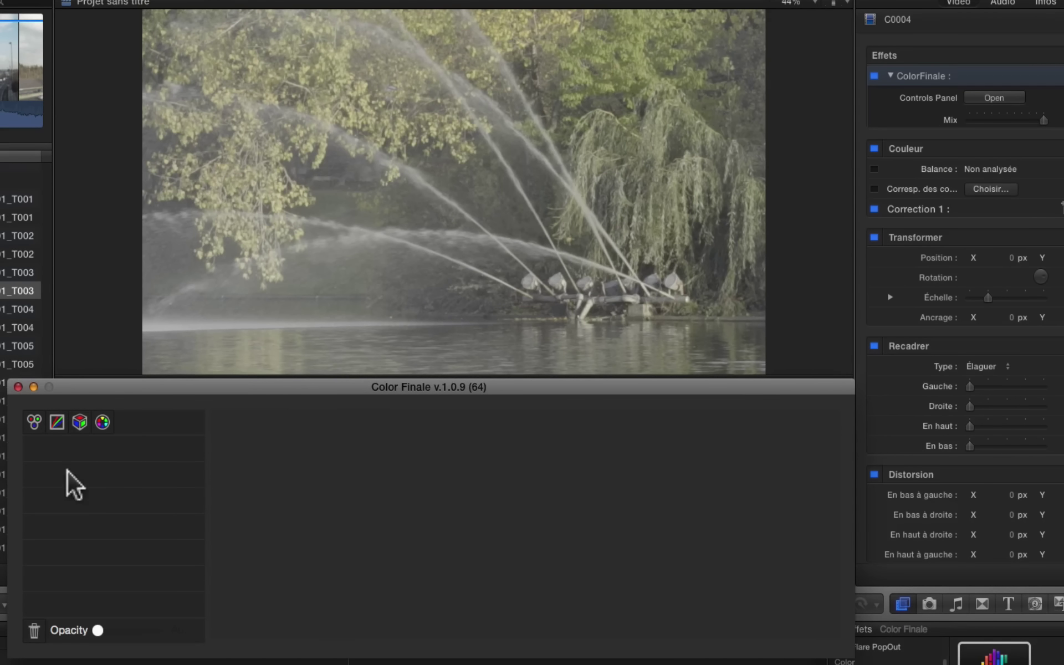
Add a LUT Utility layer at 100 opacity and apply S log 2.cube from the Default Cubes Store.
click(79, 421)
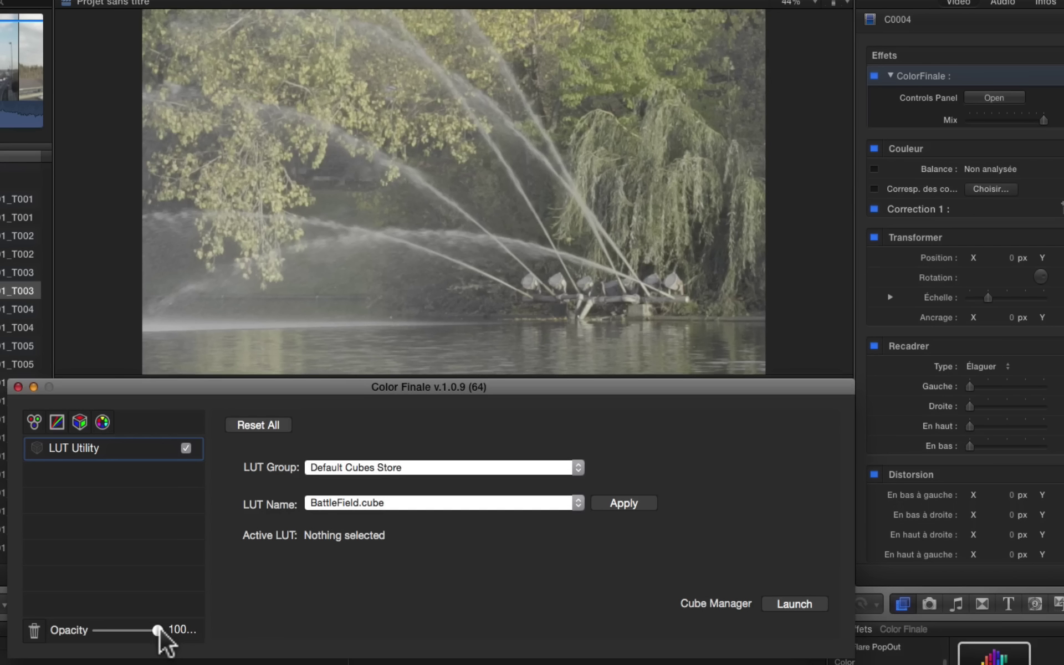
click(34, 630)
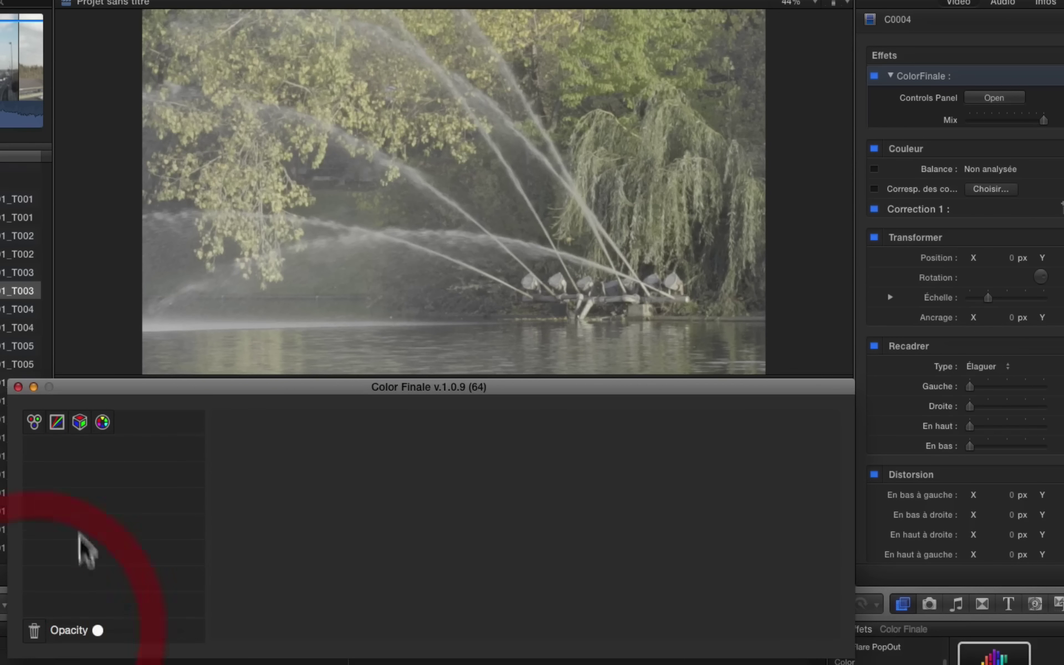
click(77, 425)
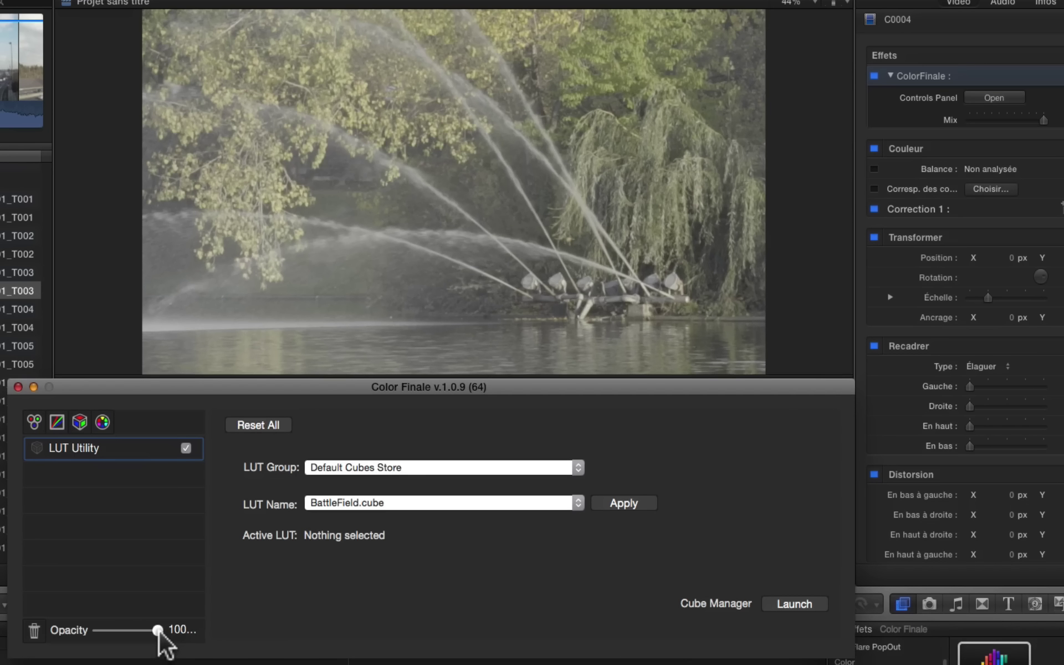
drag(158, 632, 239, 637)
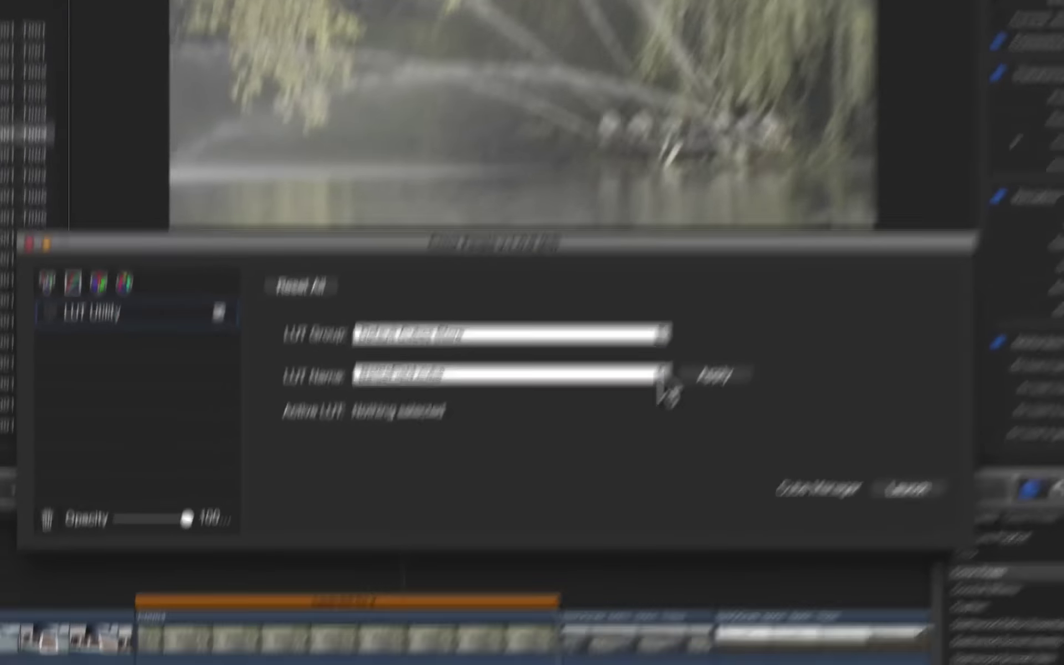
click(578, 503)
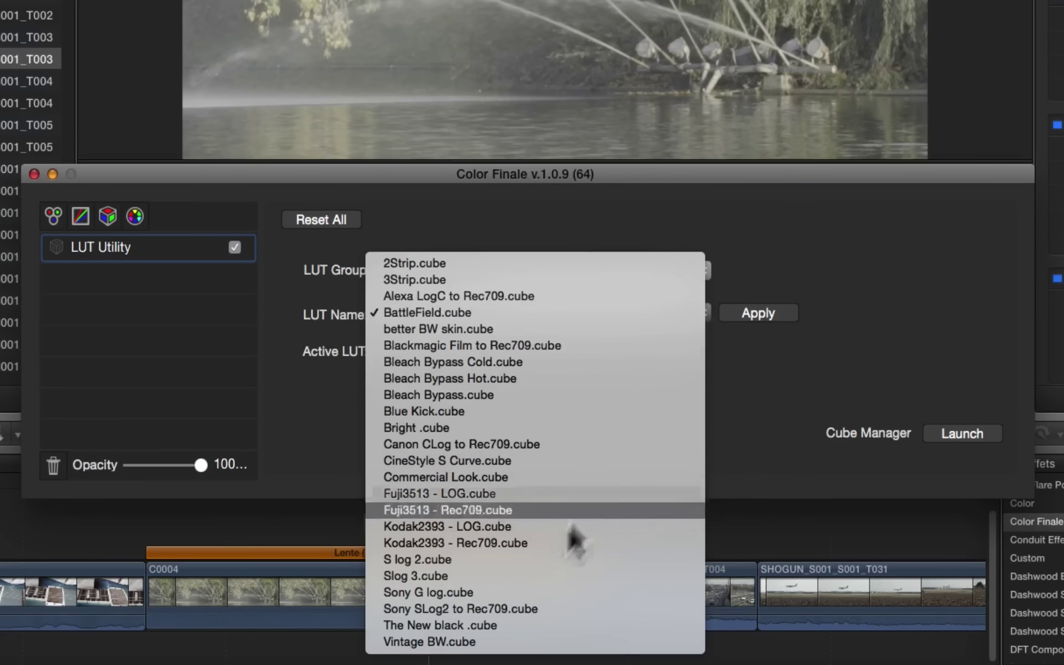
click(415, 561)
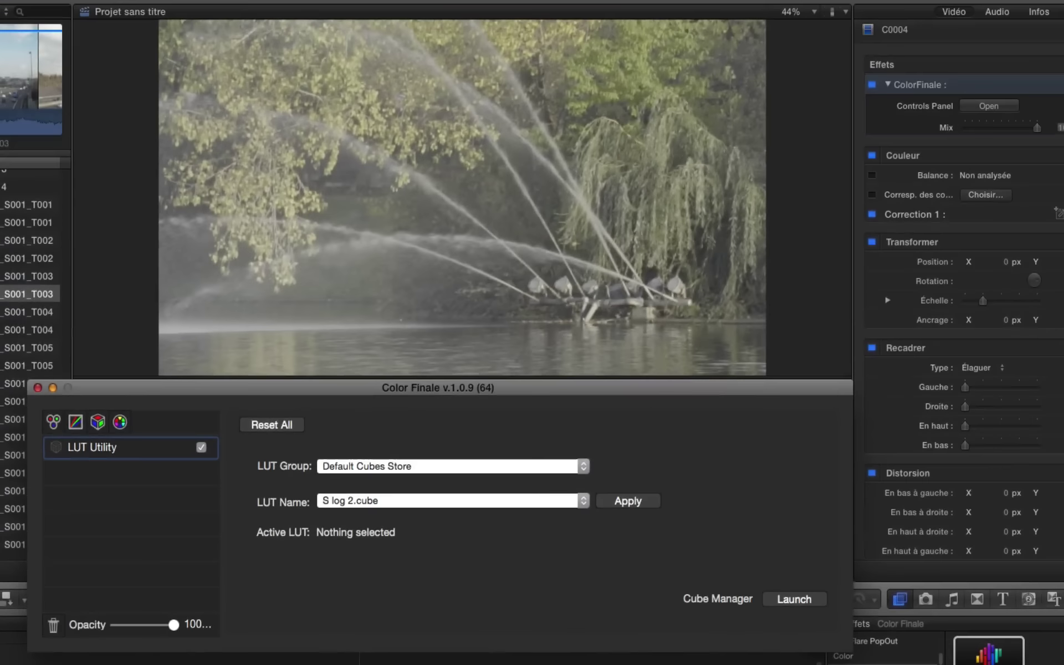
click(634, 498)
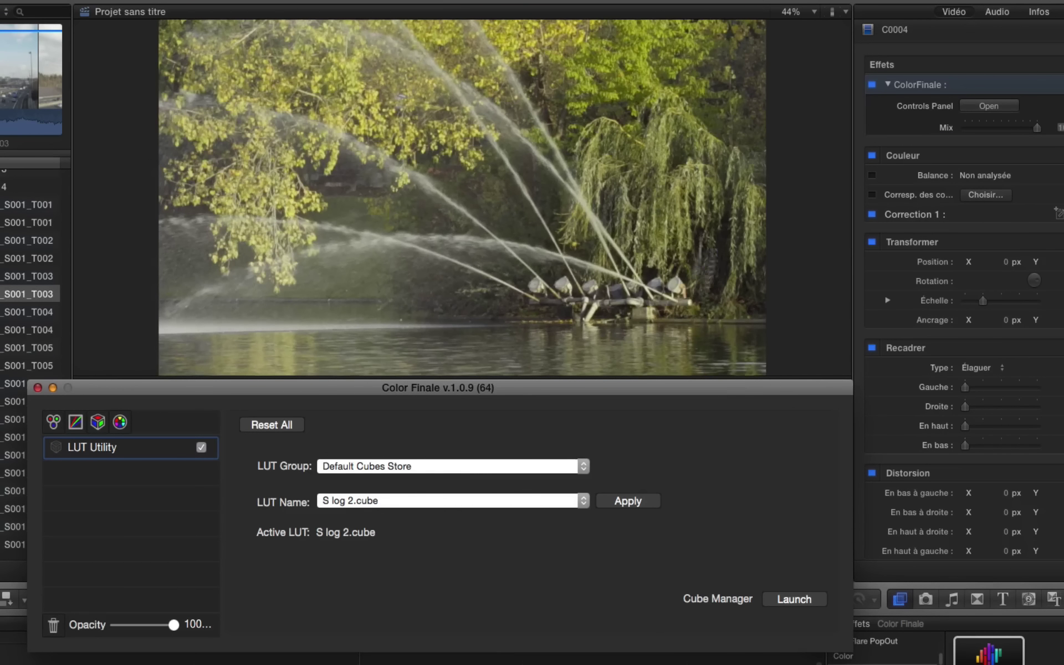
Compare the image with and without the LUT Utility layer, and rename that layer "Sony slog2".
click(199, 446)
click(198, 447)
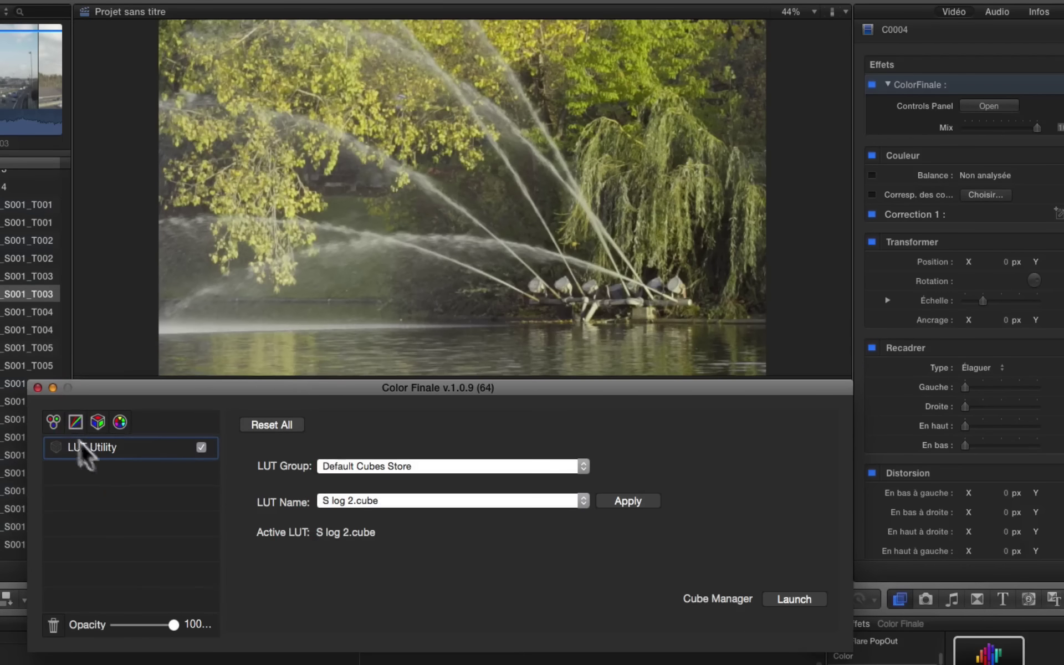
click(96, 447)
click(98, 446)
text(Sony)
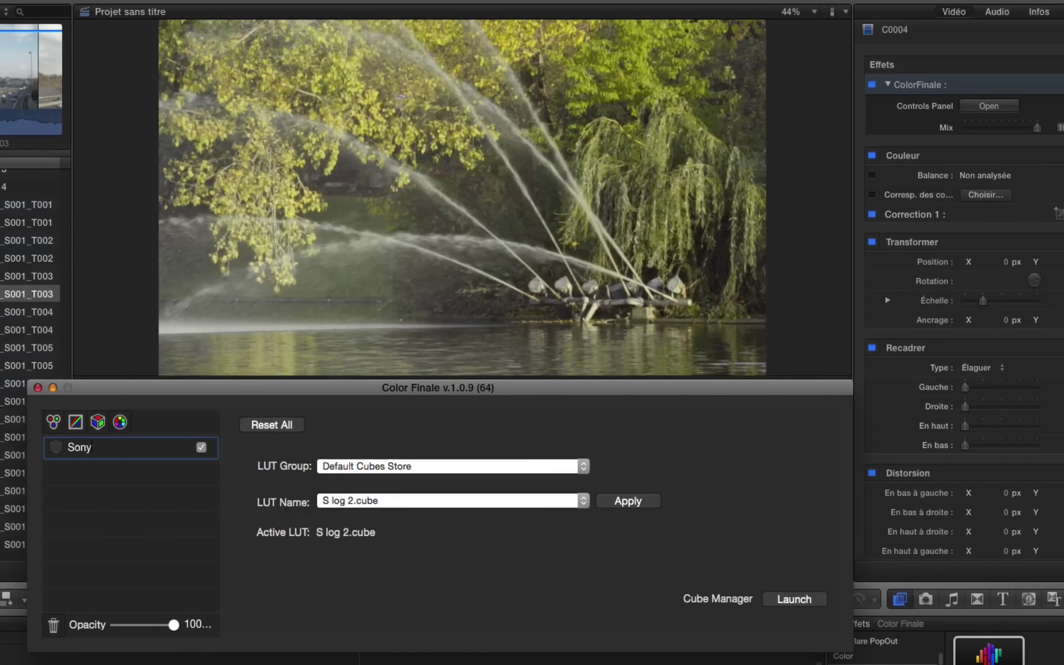
text( slog2)
Add a Color Wheels layer, move the grading window clear of the luminance waveform, and lower the gamma level to -0,036.
click(53, 421)
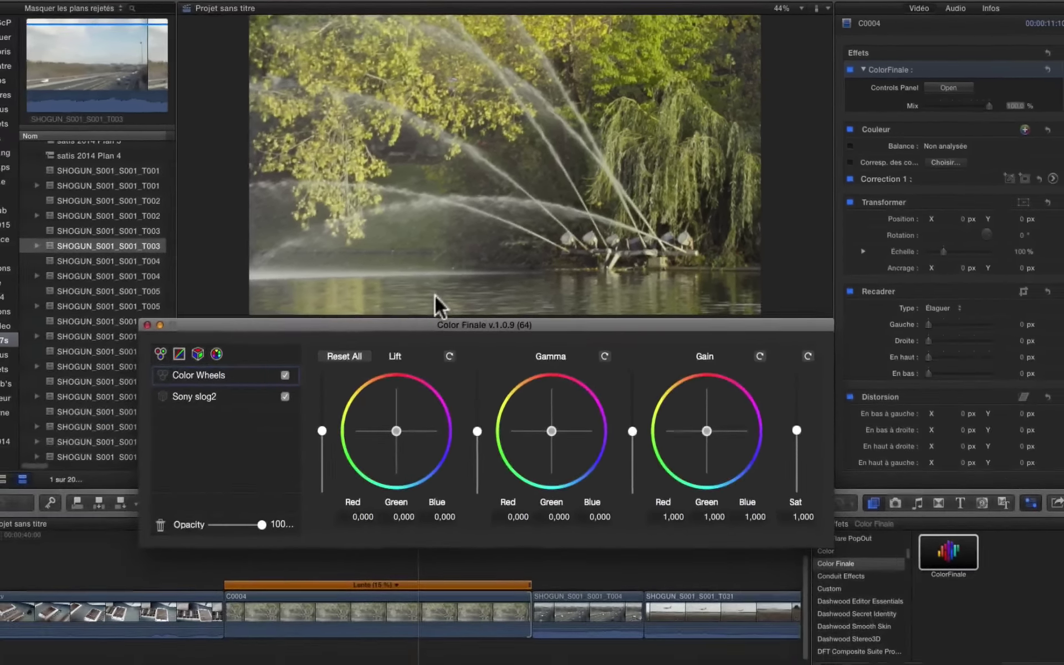
drag(483, 325, 488, 458)
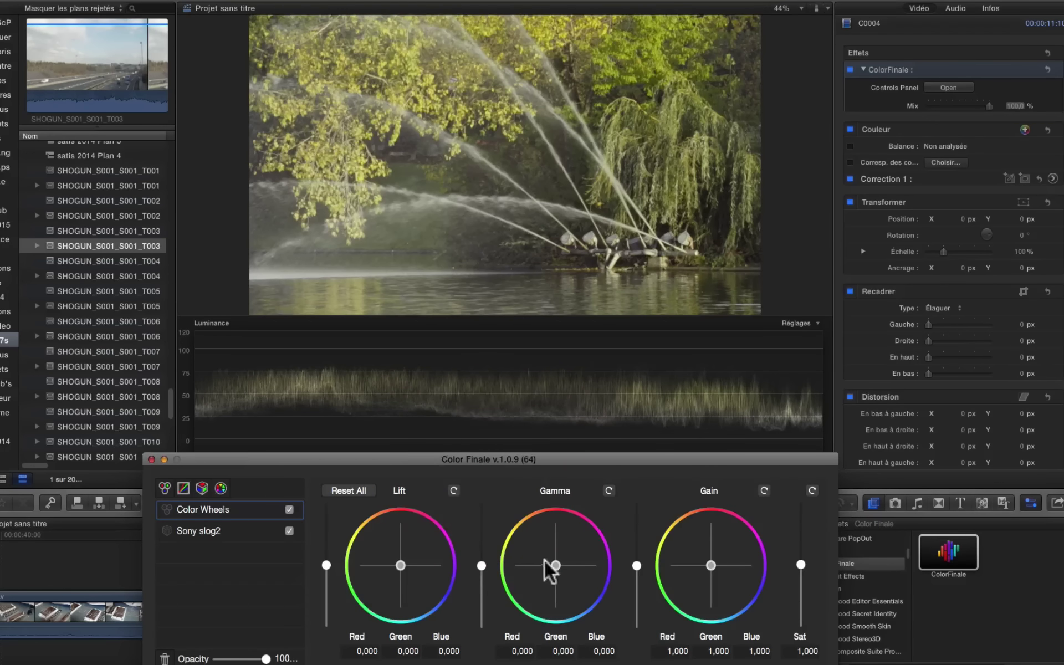
mouse_move(481, 565)
mouse_down()
mouse_move(481, 554)
mouse_move(481, 566)
mouse_up()
click(481, 566)
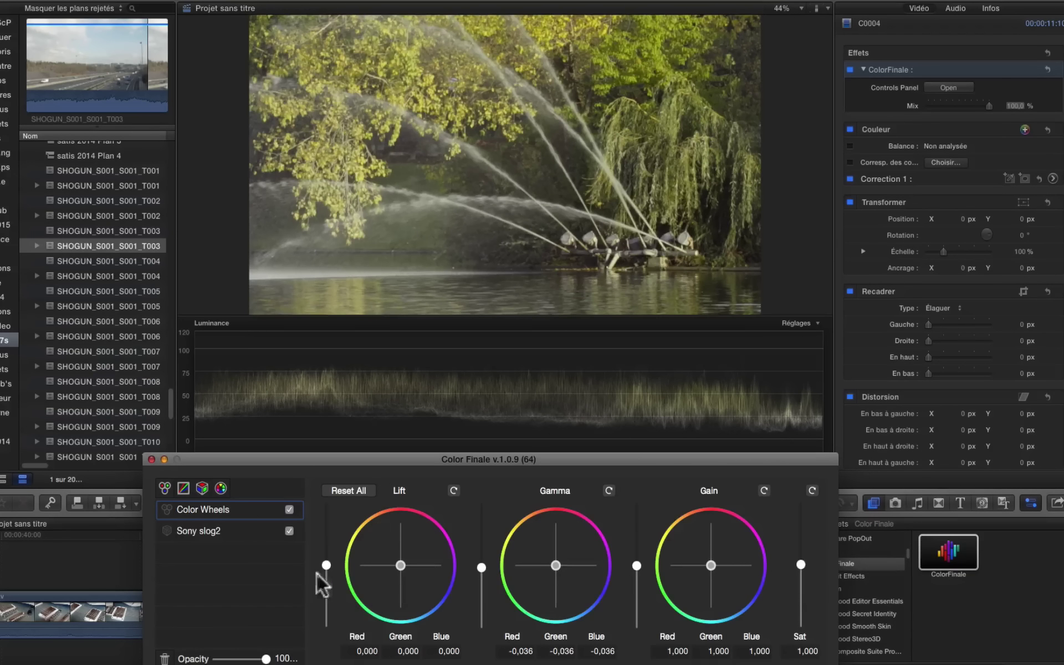
Lower the lift level to -0,066, raise the gain to 1,139, and fine-tune the gamma level slightly downwards.
drag(326, 565, 326, 568)
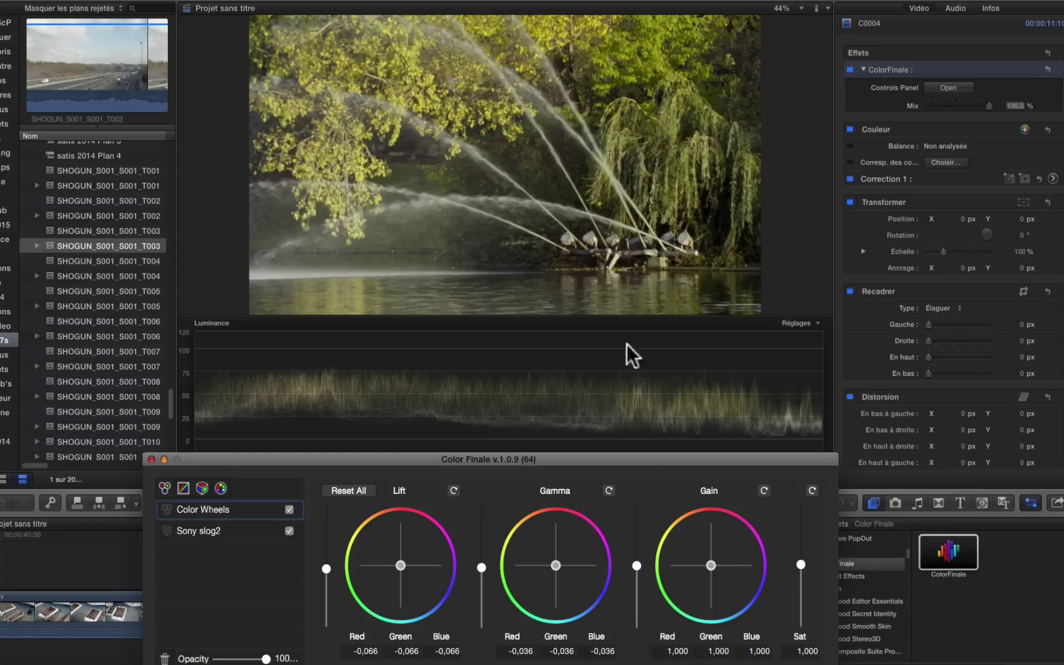
drag(636, 561, 637, 558)
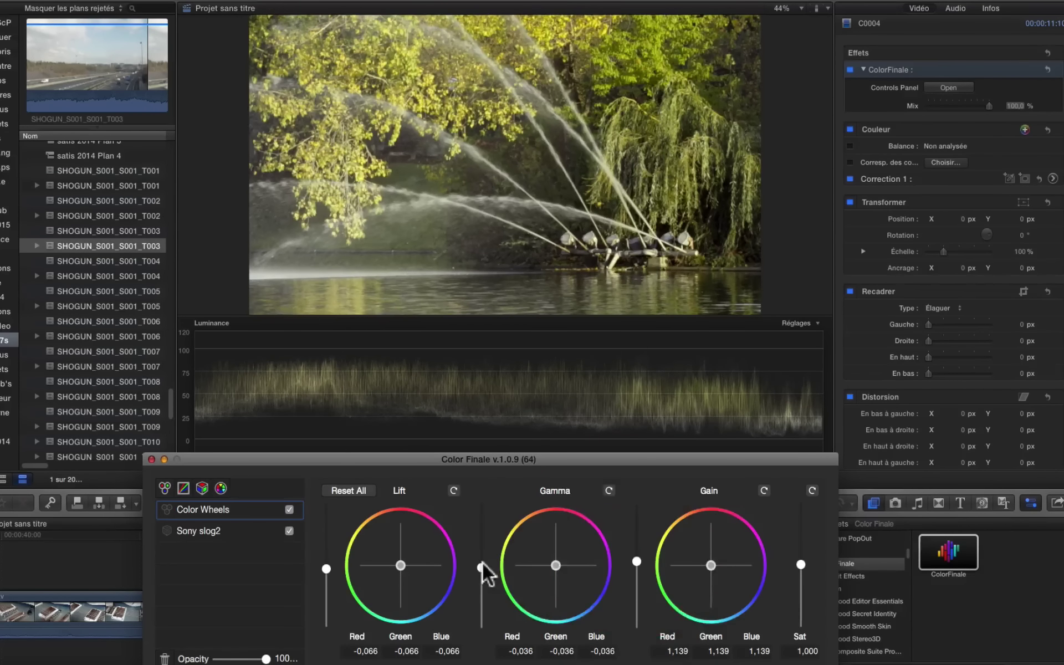
drag(482, 563, 482, 567)
Tint the gamma wheel towards purple, with red -0,047, green -0,147 and blue 0,053.
drag(554, 564, 562, 565)
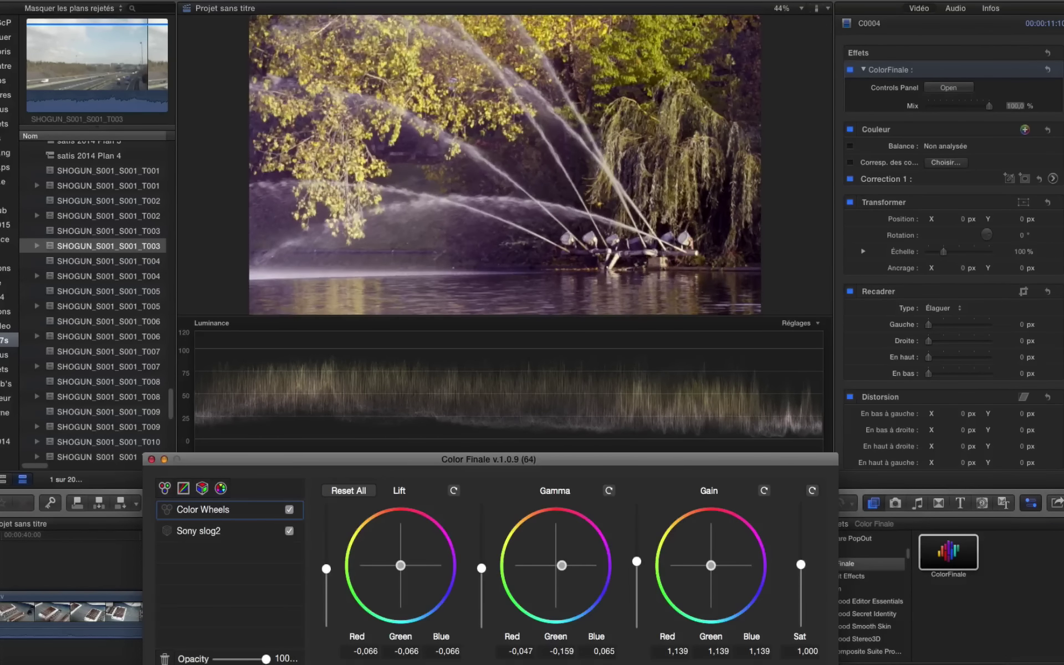
drag(562, 565, 525, 587)
drag(563, 564, 561, 565)
drag(561, 565, 562, 565)
Try a slight purple tint on the lift, then reset it and lower the lift level to -0,055.
drag(400, 565, 403, 566)
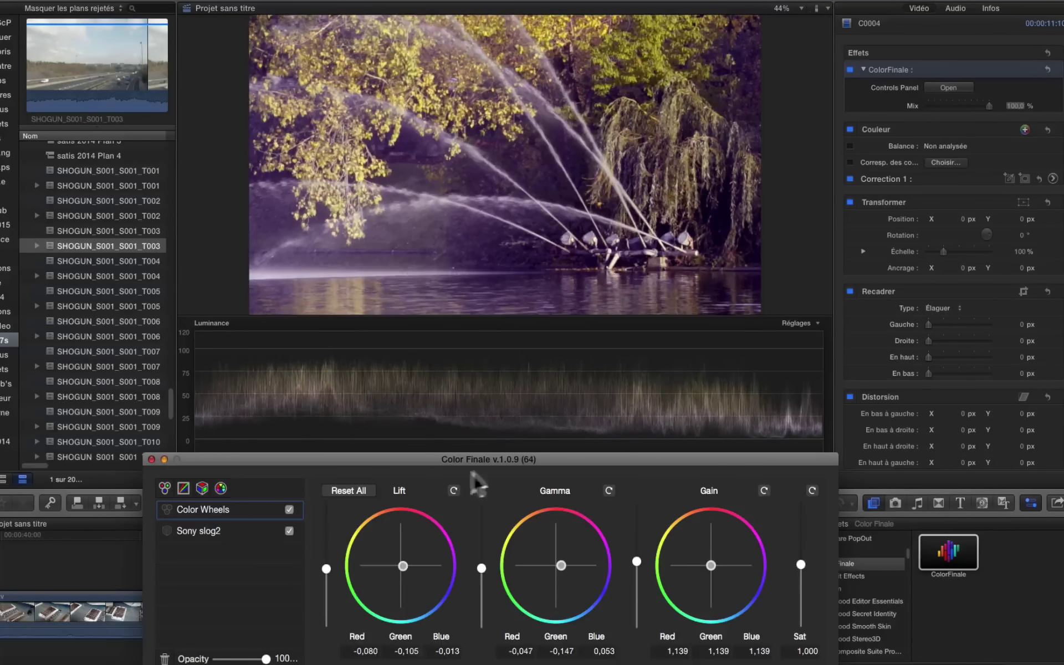
click(454, 490)
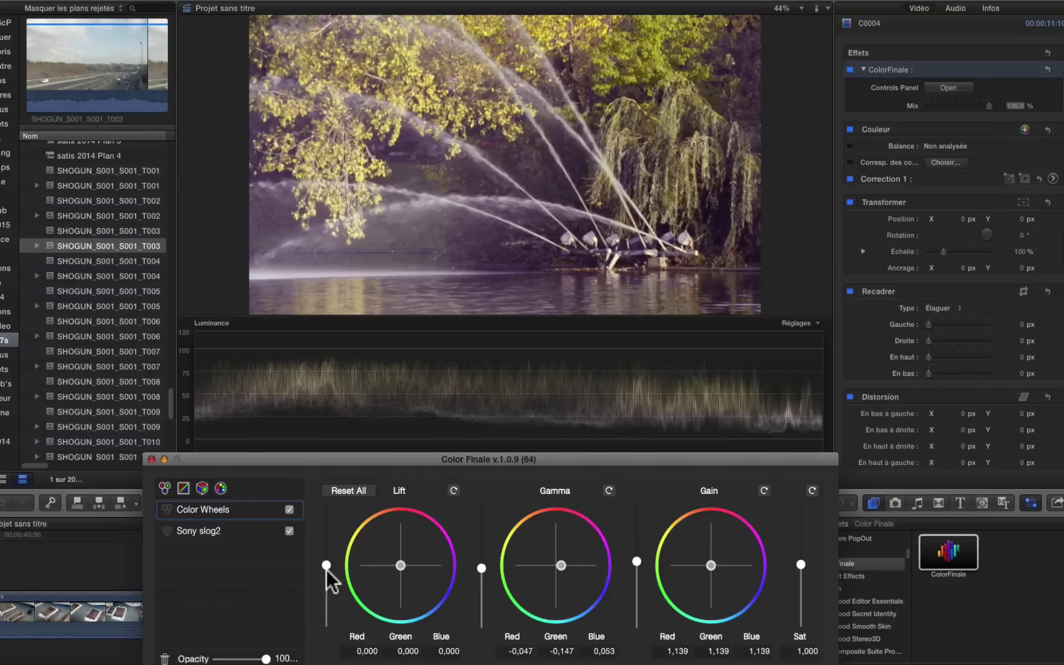
drag(327, 566, 327, 570)
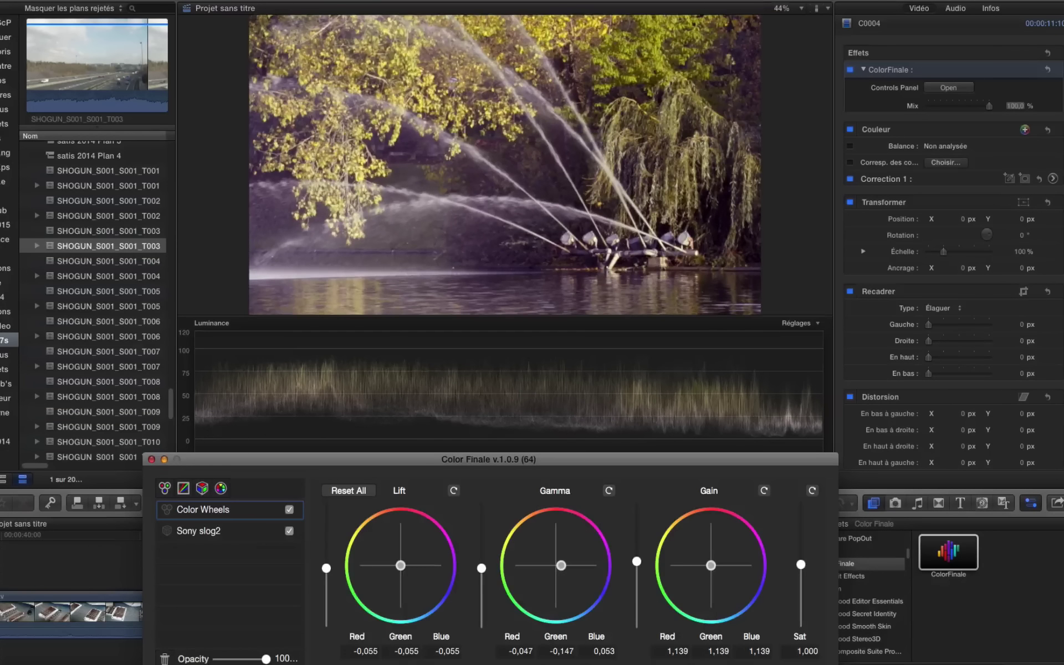
Compare the shot with the Color Wheels and Sony slog2 layers switched off and on, leaving both enabled.
click(288, 509)
click(289, 509)
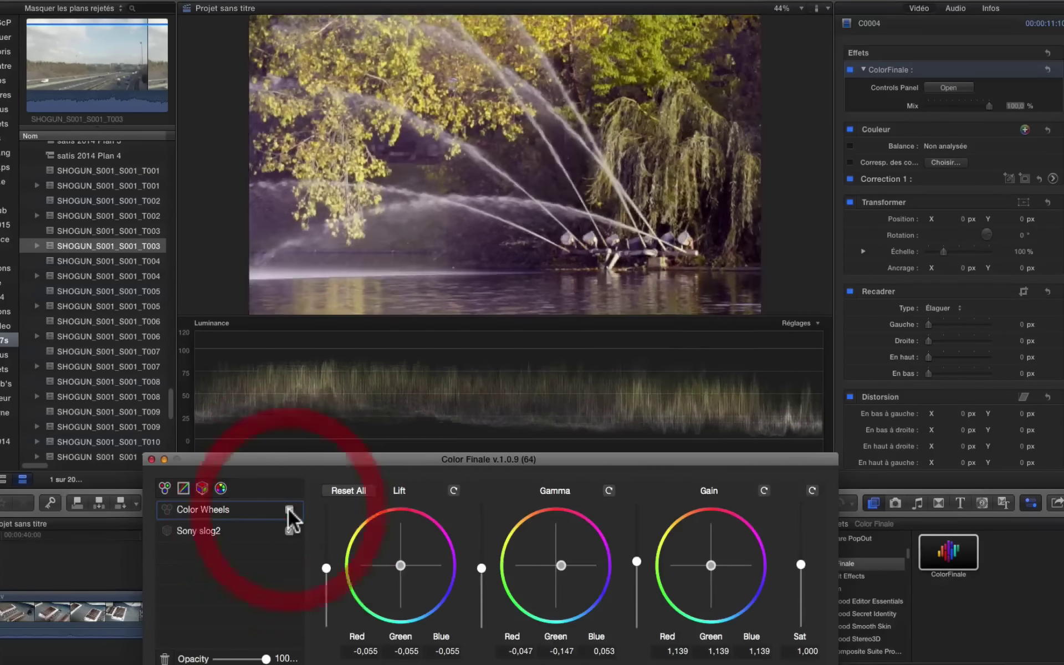
click(288, 531)
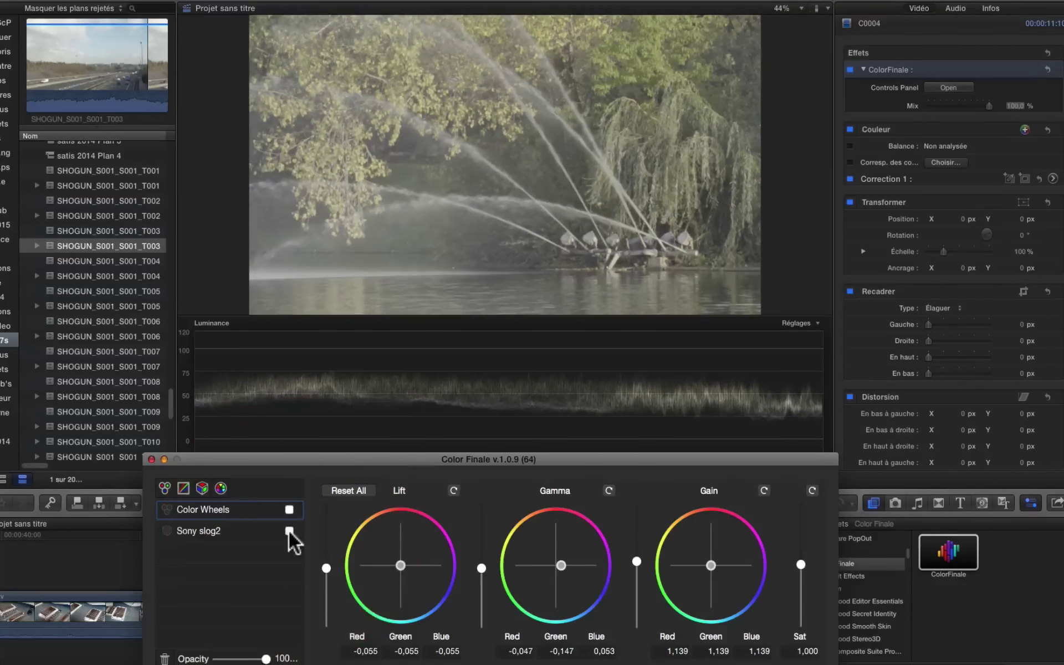
click(288, 531)
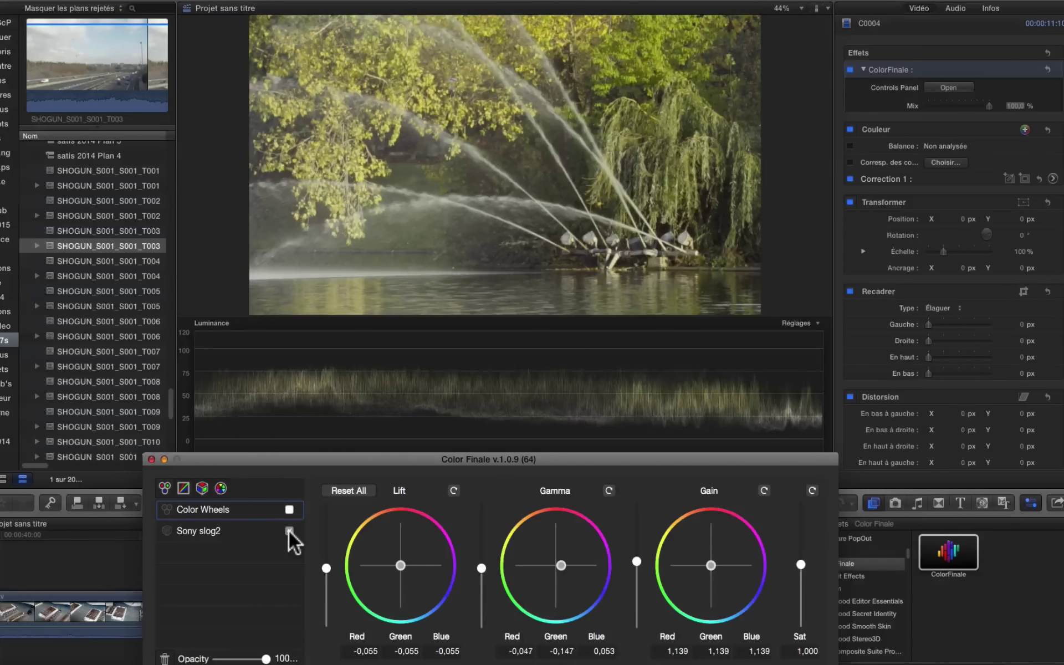
click(288, 531)
click(289, 531)
click(288, 510)
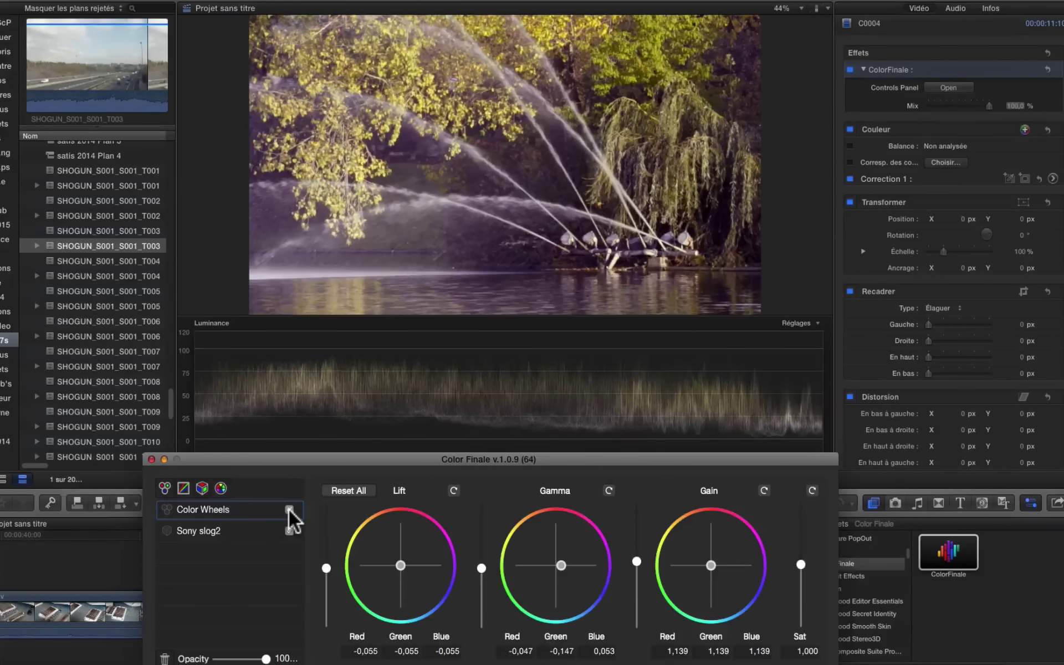
click(289, 509)
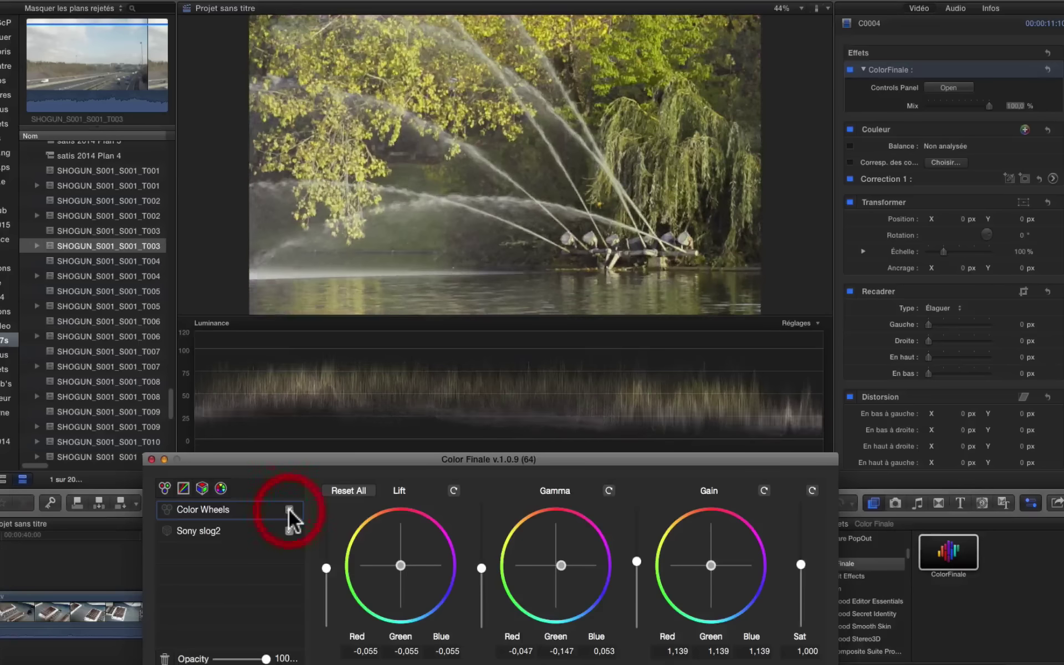
click(288, 510)
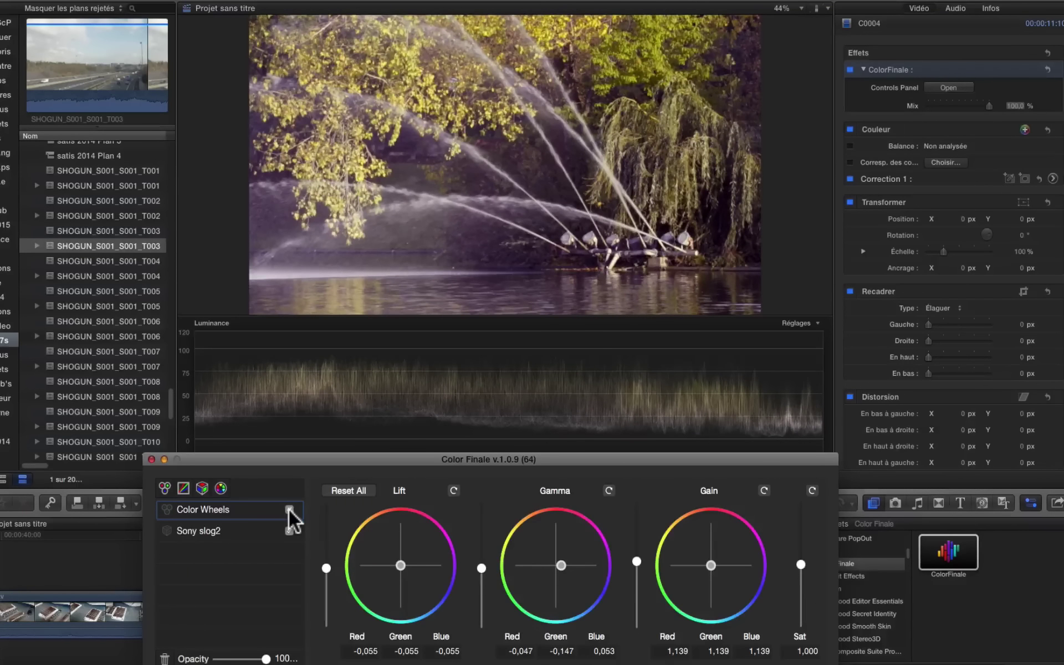
click(288, 510)
Add a Curves layer, shape the master curve into a gentle S, and compare the image without and with it.
click(187, 485)
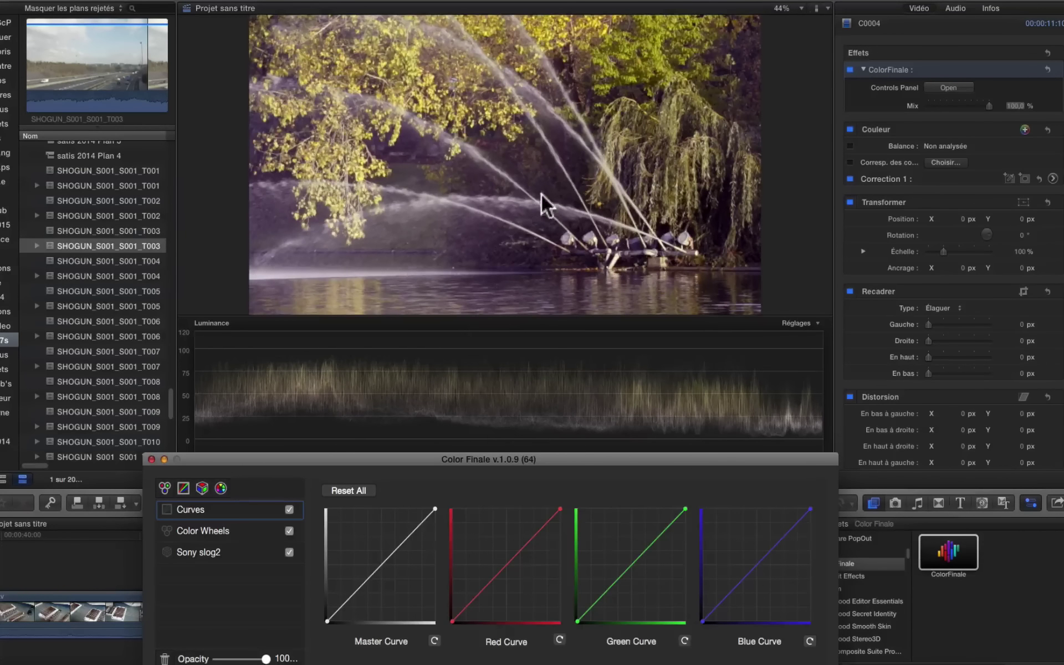
click(355, 590)
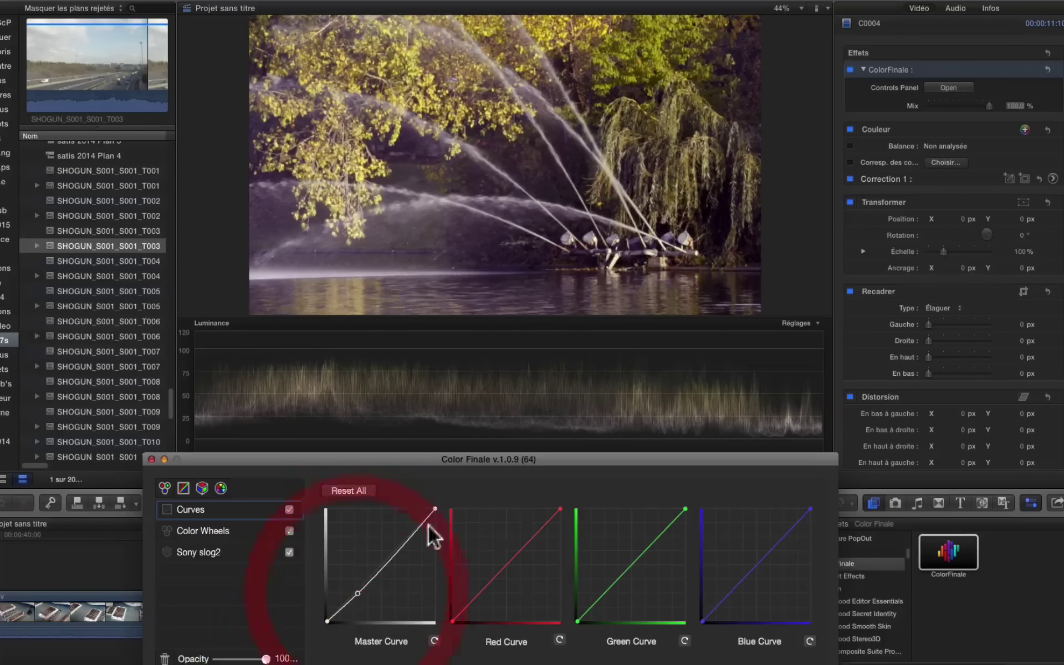
click(408, 536)
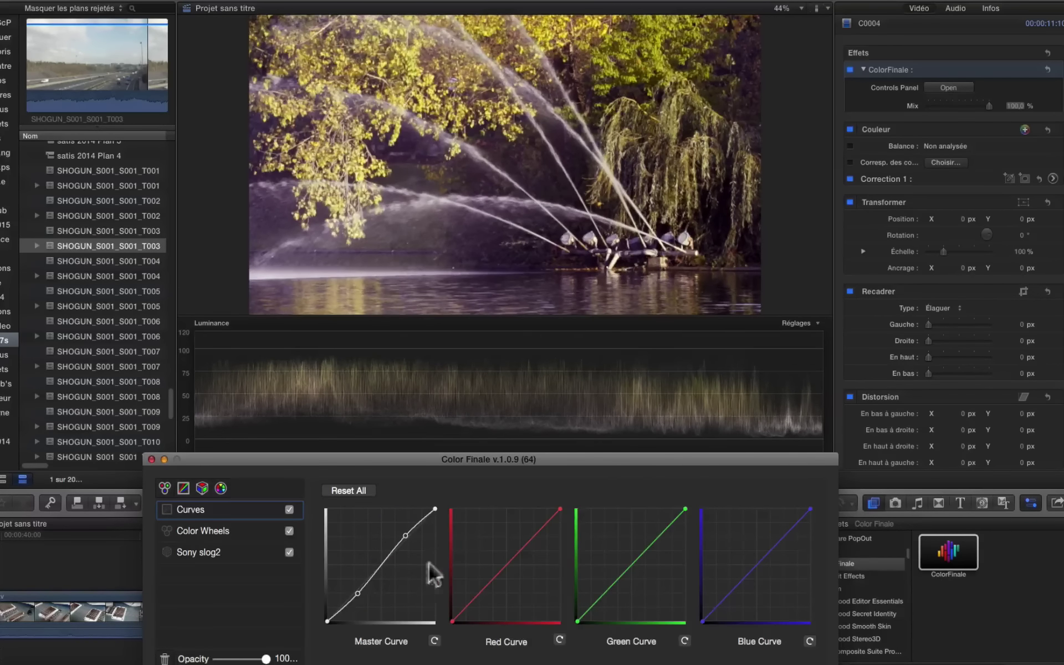
click(287, 509)
click(287, 509)
Lower the red curve's highlight end, raise its midpoint slightly, and compare the image without and with the Curves layer.
drag(560, 508, 561, 517)
drag(499, 577, 498, 570)
click(288, 507)
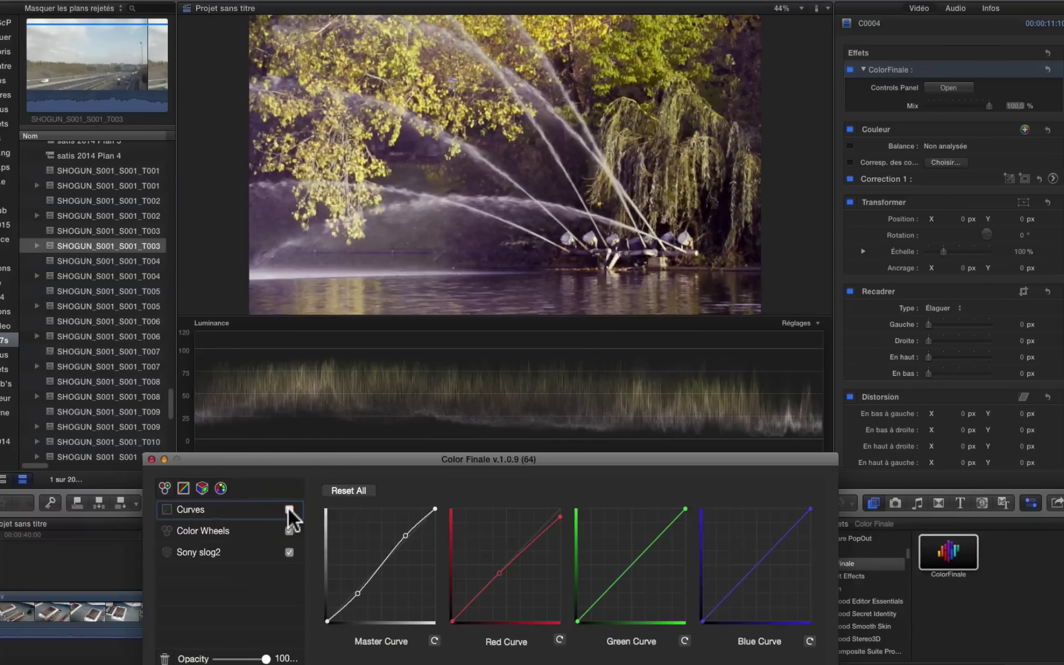
click(289, 508)
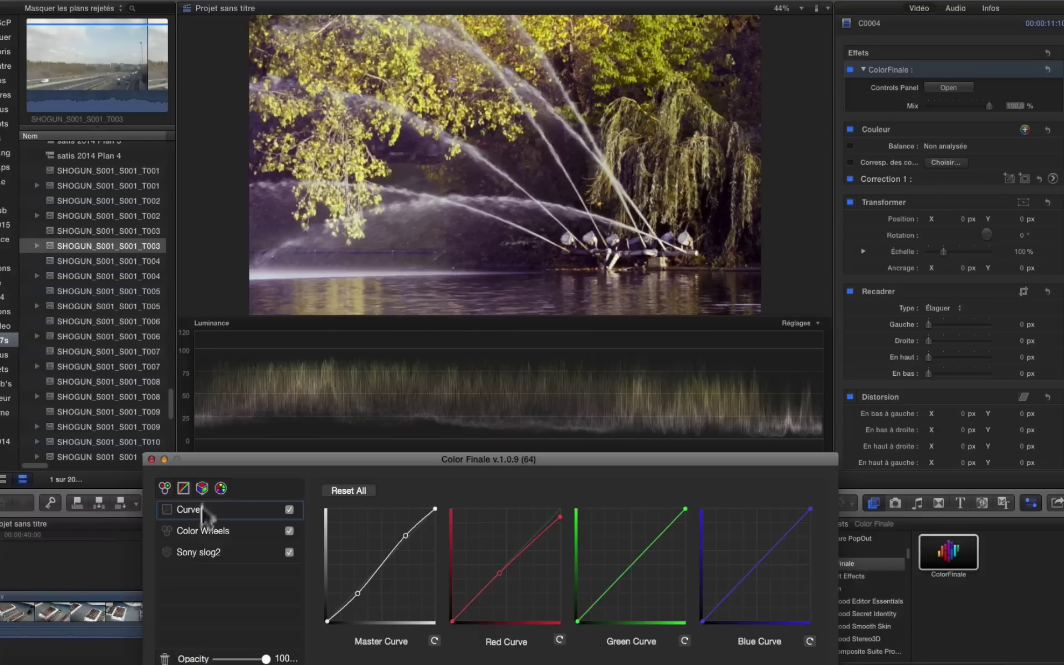
Add a 6 Vectors layer, raise the yellow vector's saturation, and raise its luminosity slightly.
click(221, 487)
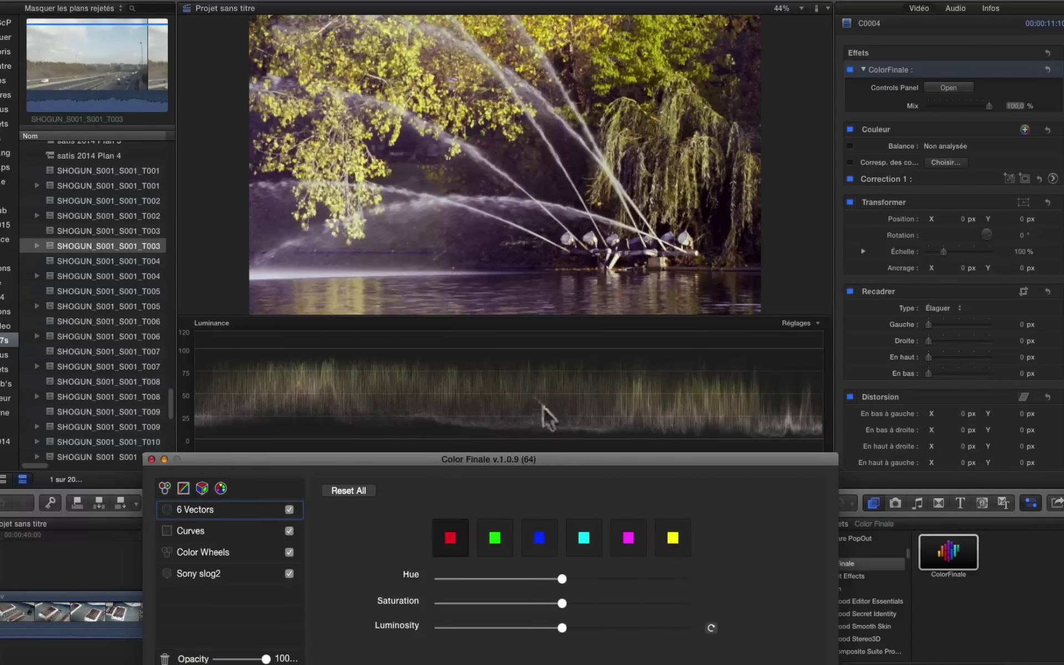
click(675, 539)
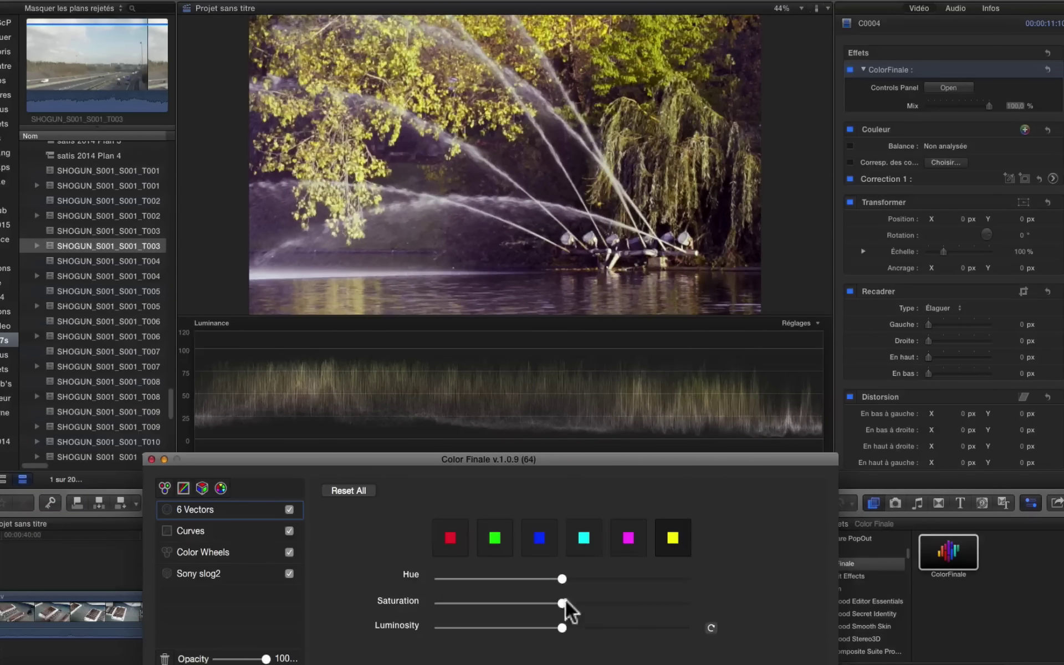
click(612, 603)
drag(571, 627, 574, 627)
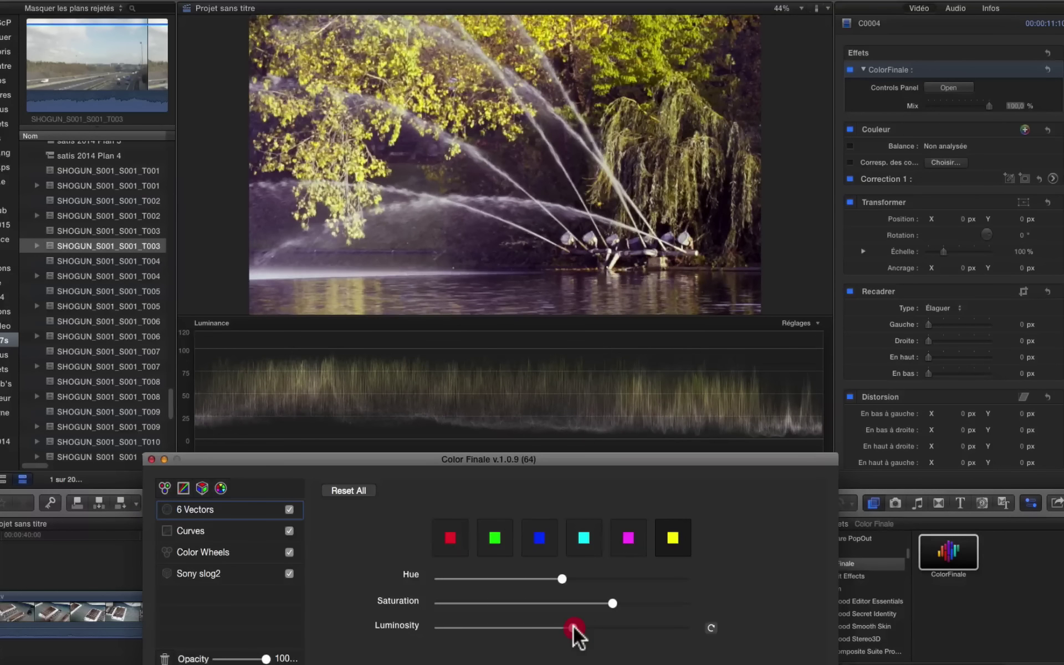
drag(573, 627, 574, 627)
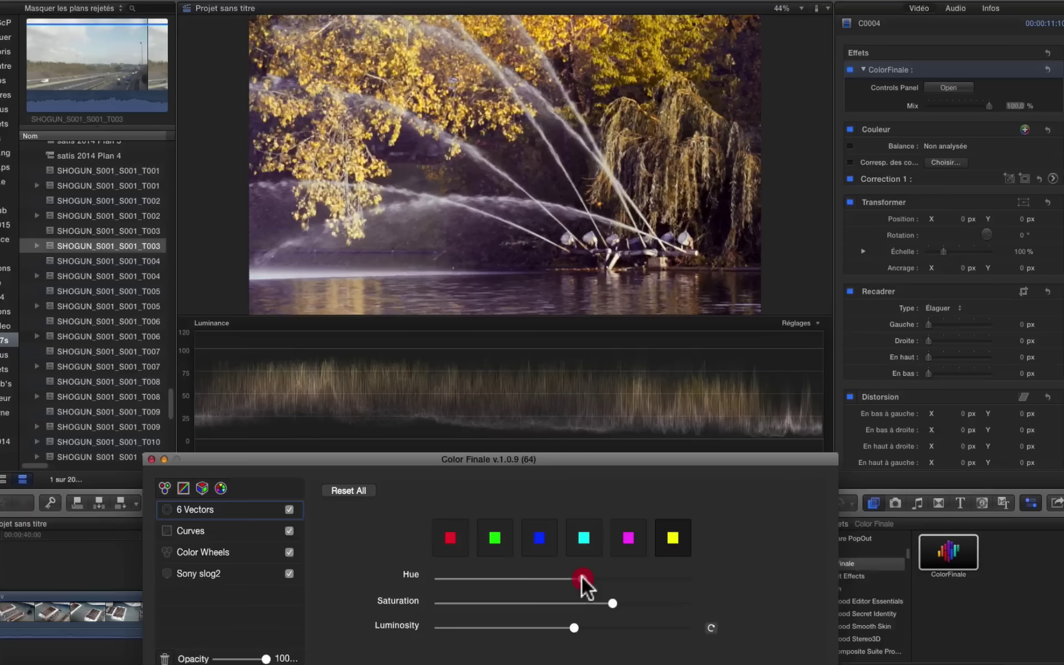
Shift the yellow vector's hue toward orange and lower the red vector's luminosity very slightly.
click(581, 577)
click(583, 577)
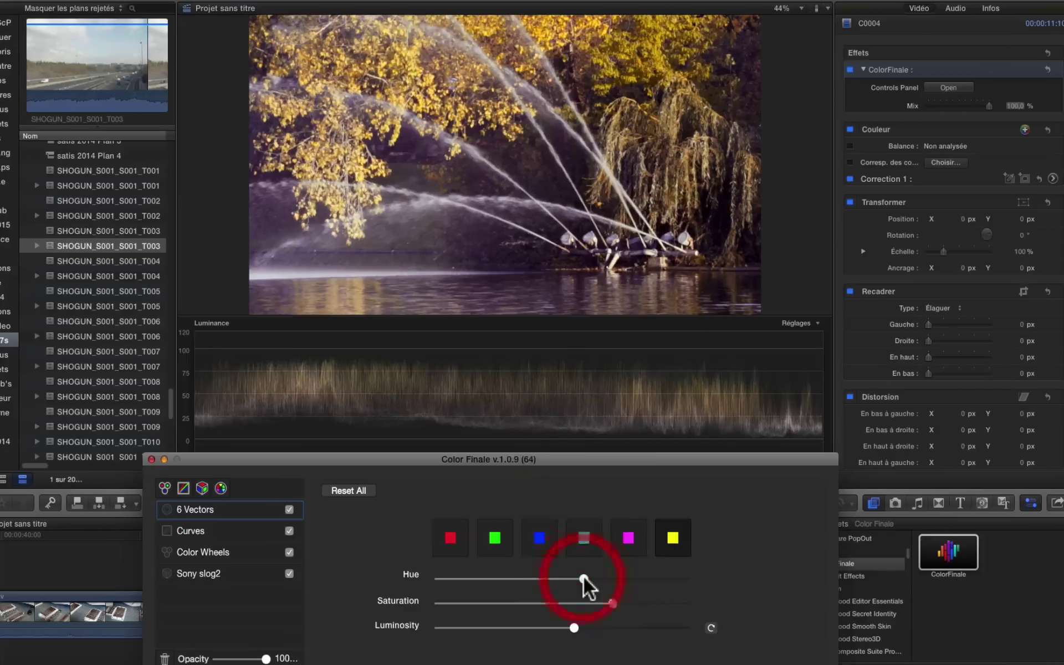
click(449, 538)
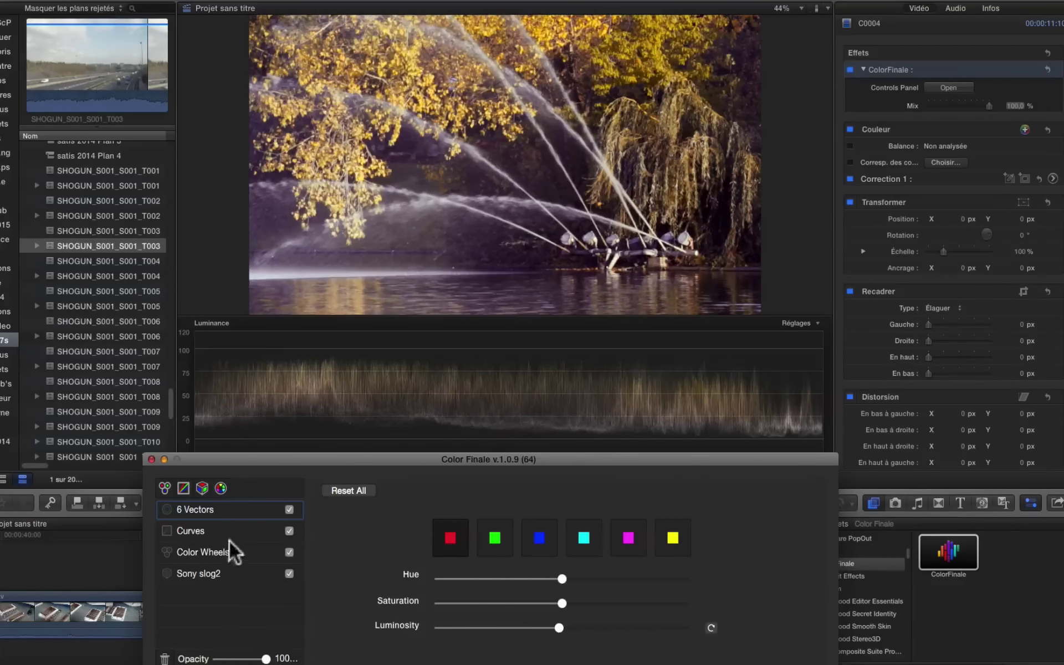
Lower the 6 Vectors layer's opacity slightly, and test the Curves layer's opacity at 0 % before returning it to 100 %.
mouse_move(267, 658)
mouse_down()
mouse_move(135, 659)
mouse_move(269, 659)
mouse_move(217, 658)
mouse_move(260, 658)
mouse_up()
click(256, 532)
drag(260, 658, 152, 663)
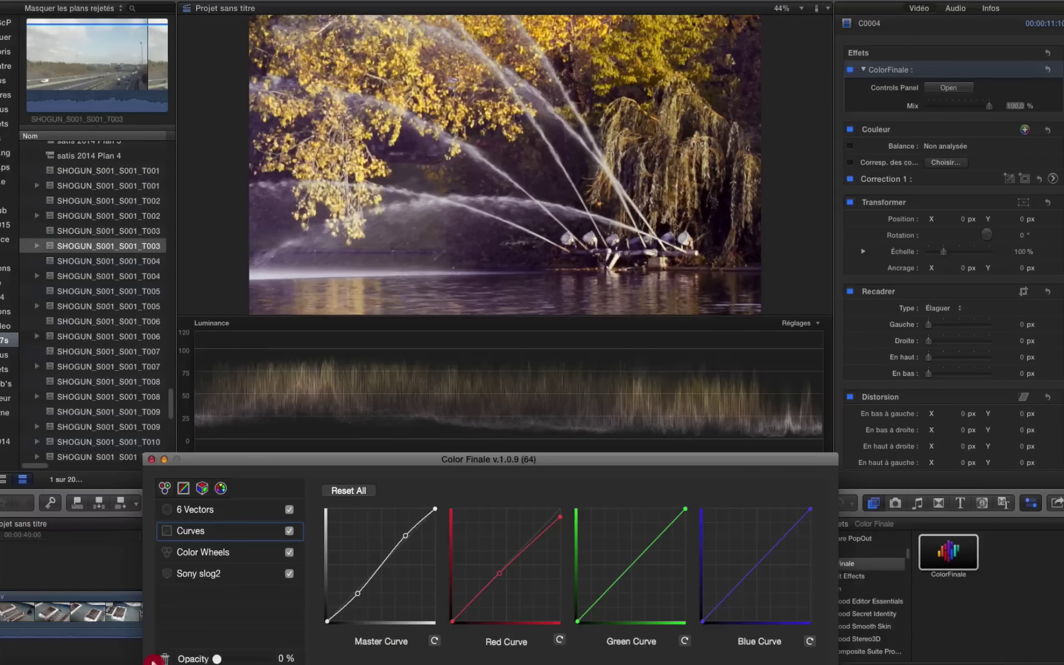
drag(216, 659, 283, 641)
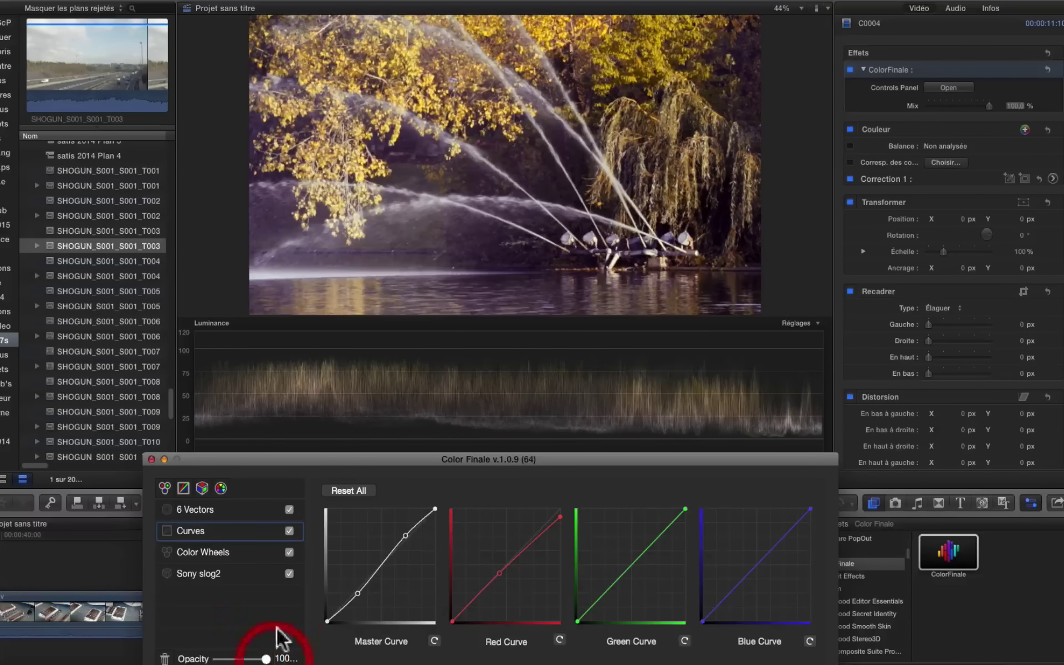
Set the Color Wheels layer's opacity to 93 % and the ColorFinale mix to 90 %, compare without the effect, and close the Color Finale window.
click(255, 544)
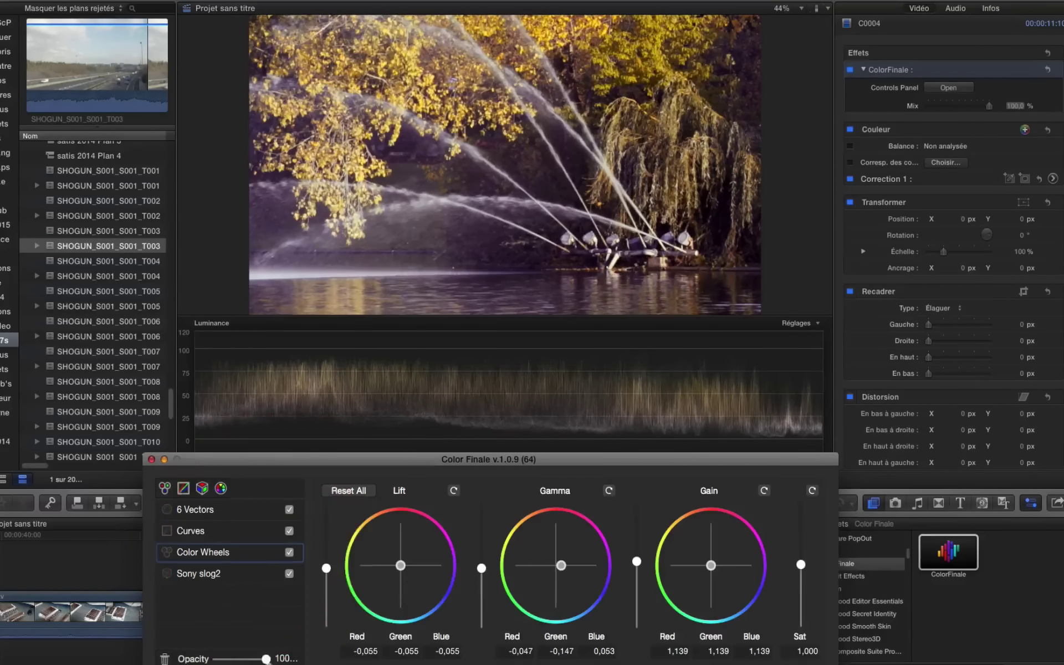
mouse_move(268, 660)
mouse_down()
mouse_move(190, 658)
mouse_move(264, 659)
mouse_up()
mouse_move(988, 104)
mouse_down()
mouse_move(876, 108)
mouse_move(983, 105)
mouse_up()
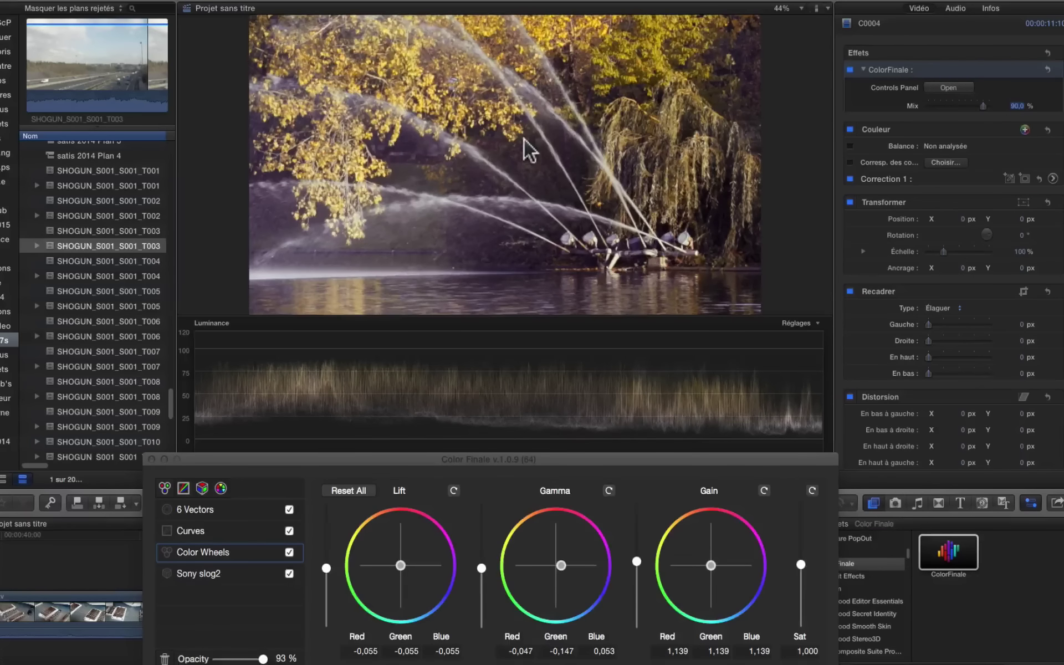
click(851, 68)
click(151, 459)
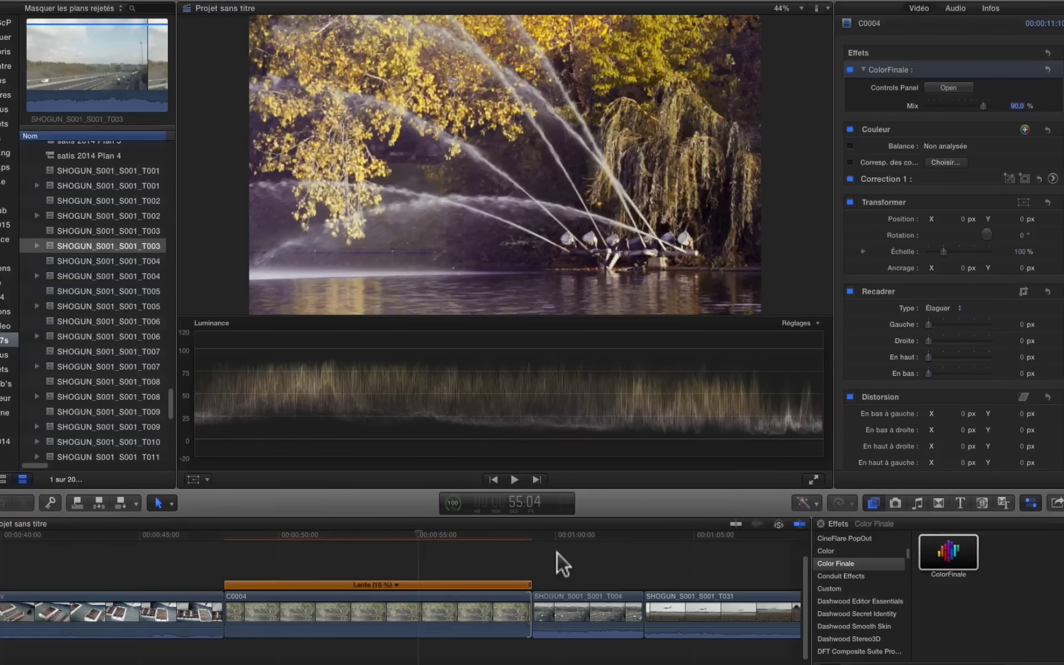
Play the clips that follow C0004 in the timeline and inspect the format information of clip SHOGUN_S001_S001_T004.
click(559, 537)
key(space)
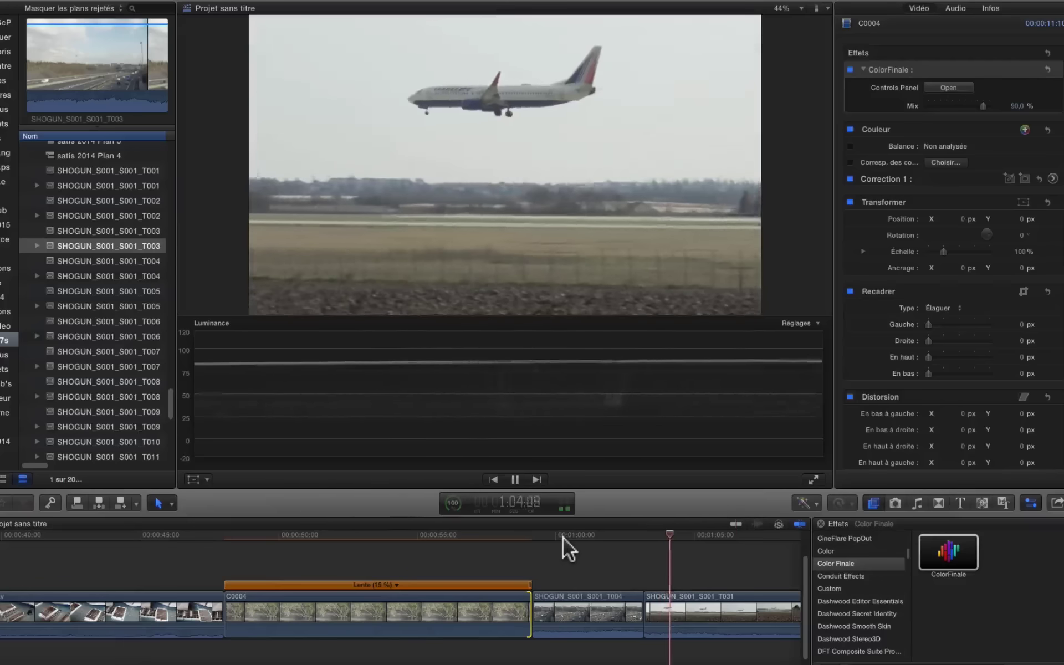
key(space)
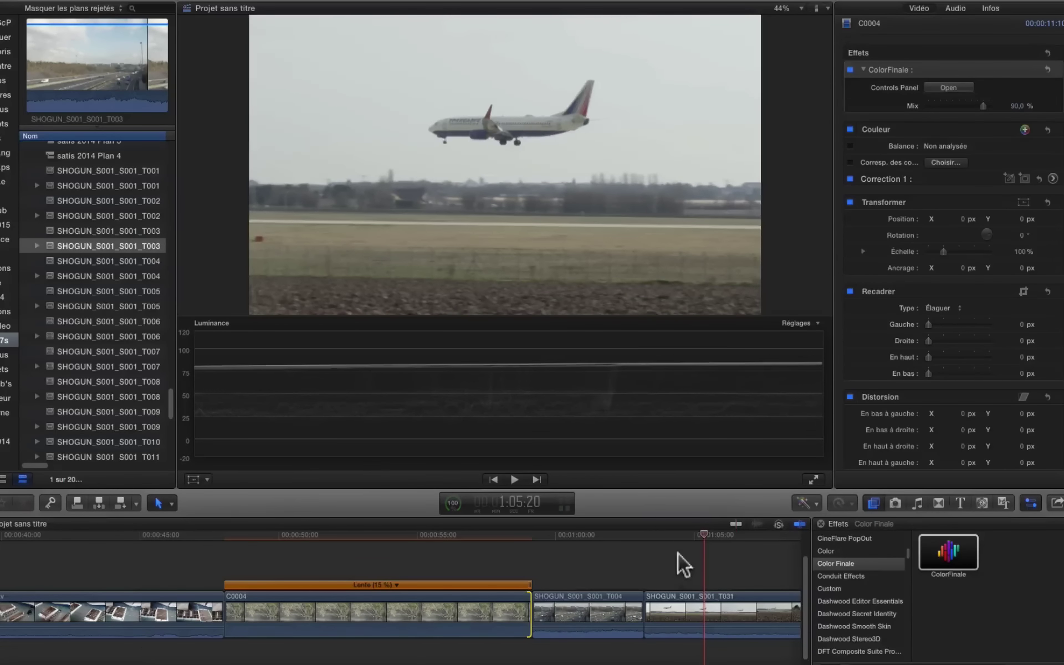
click(582, 607)
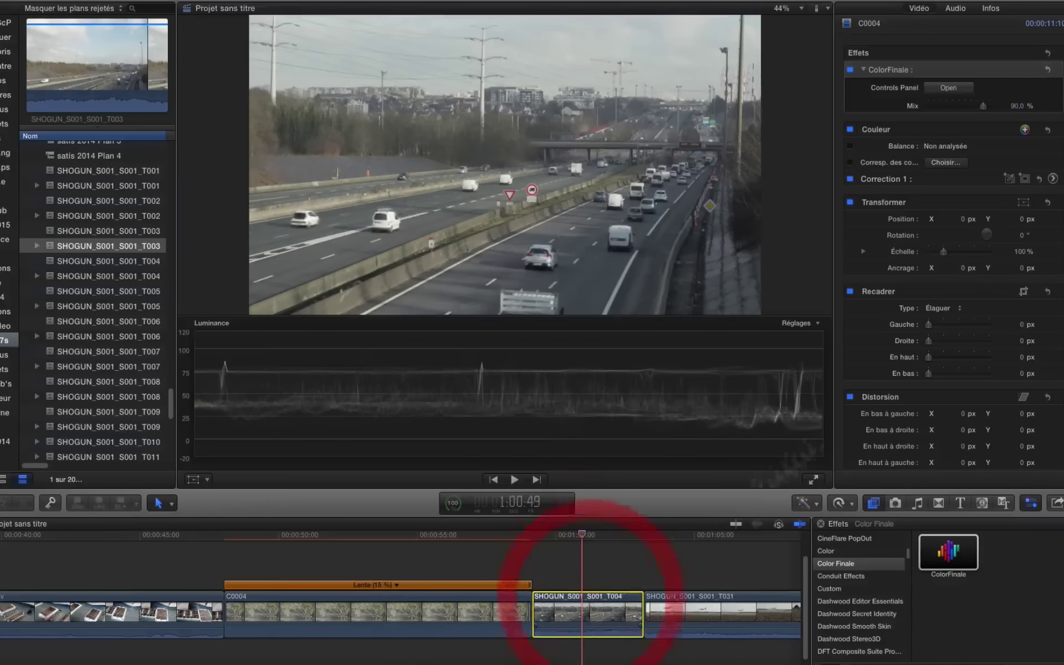
click(991, 8)
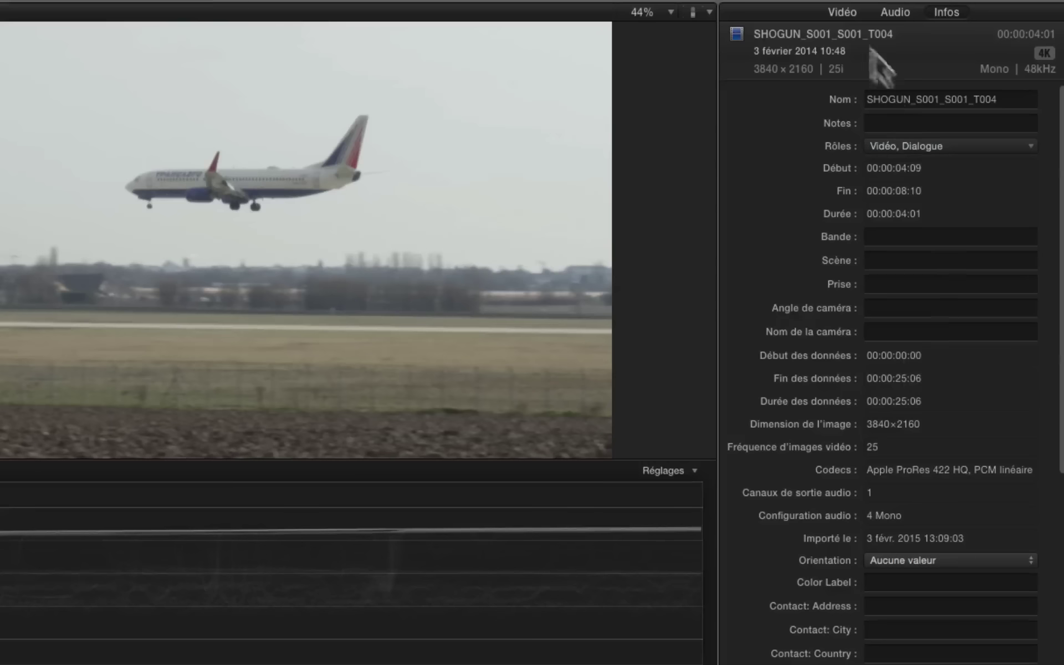
click(841, 11)
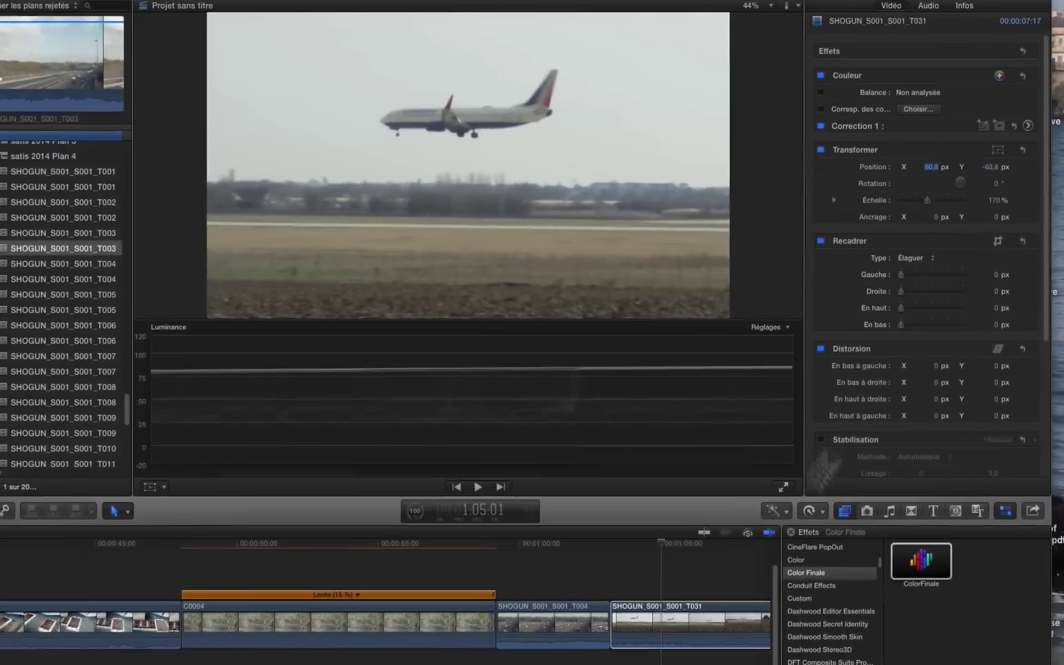
Park the playhead on the motorway clip SHOGUN_S001_S001_T004, apply the ColorFinale effect to it, and open the effect's controls clear of the image.
click(660, 544)
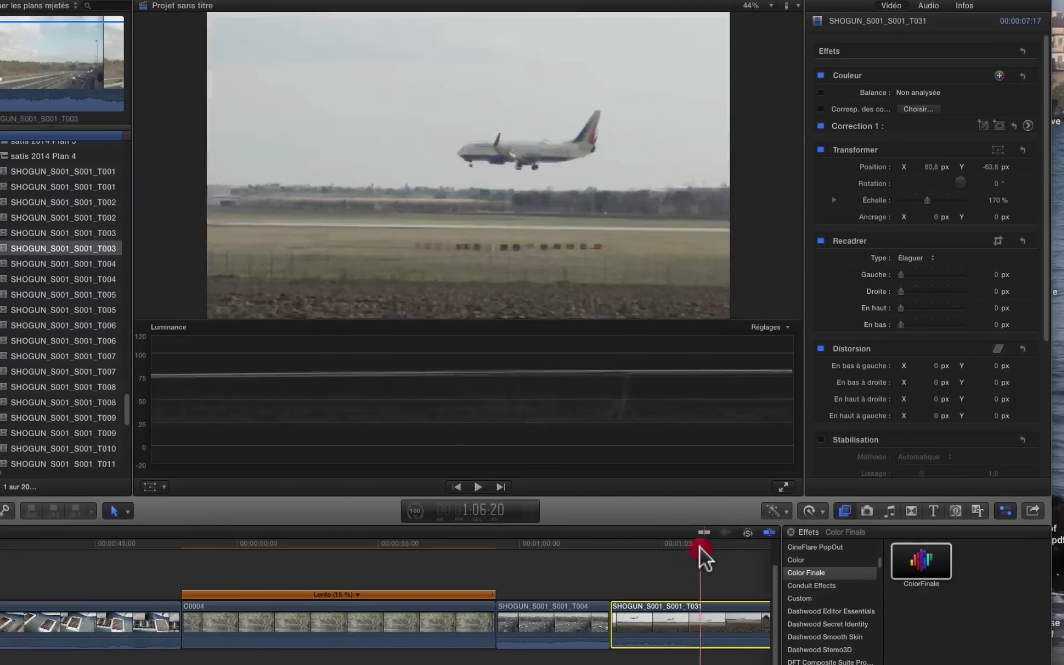
click(537, 551)
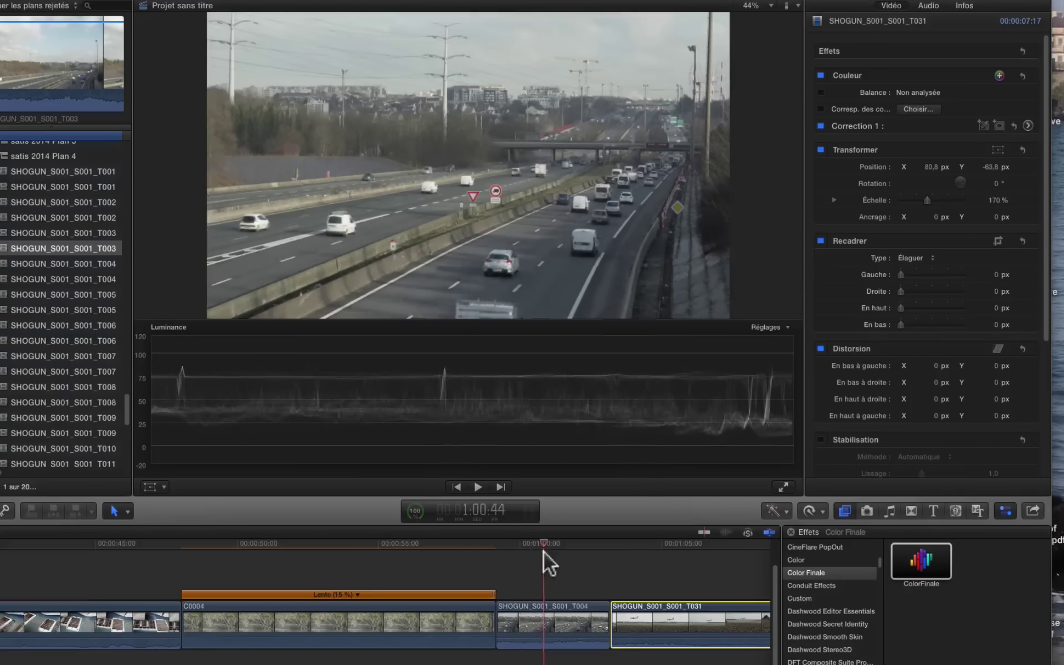
click(546, 550)
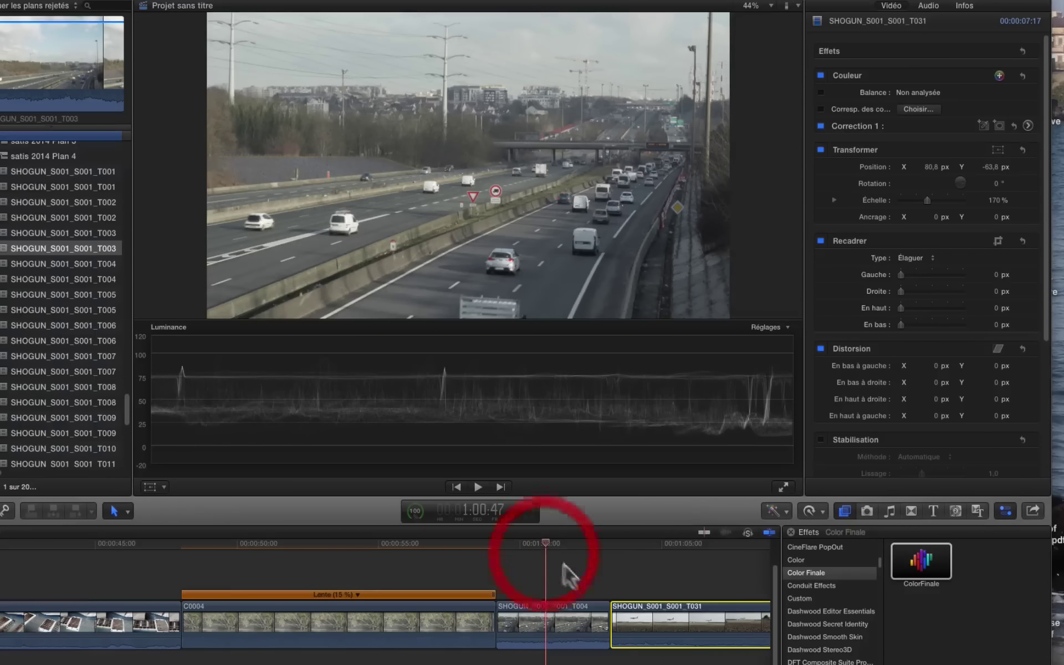
click(546, 607)
drag(912, 566, 543, 617)
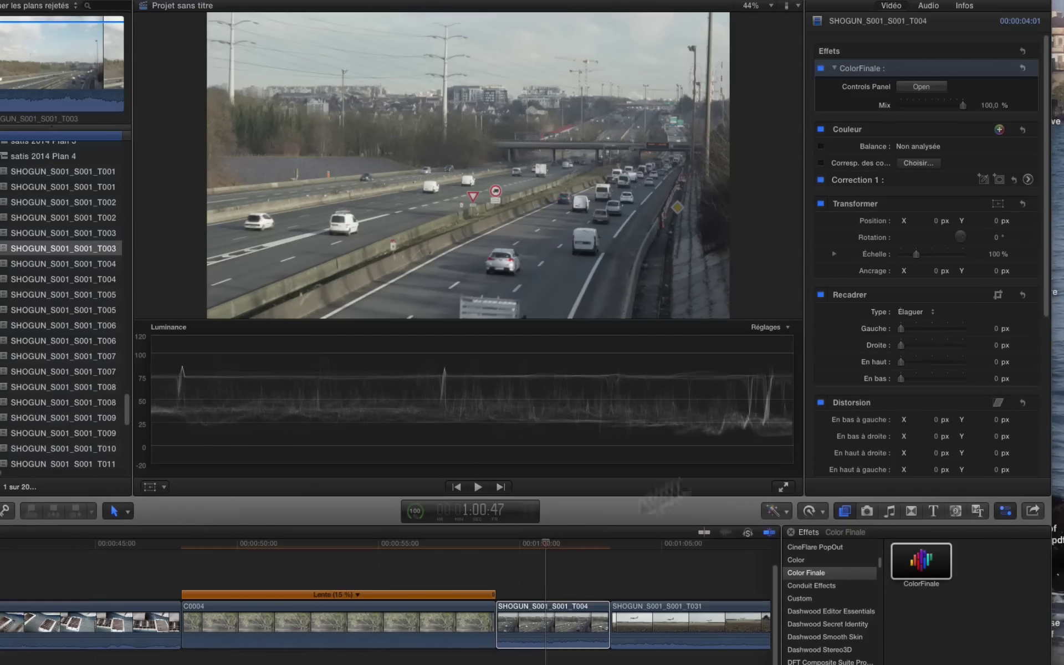
click(921, 87)
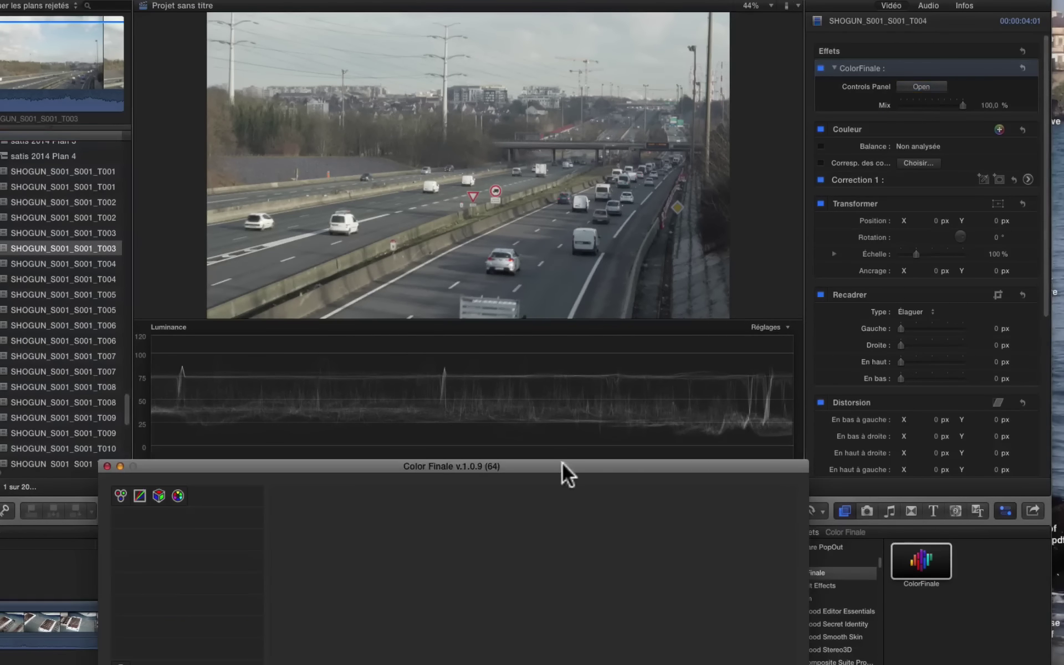
drag(565, 467, 564, 451)
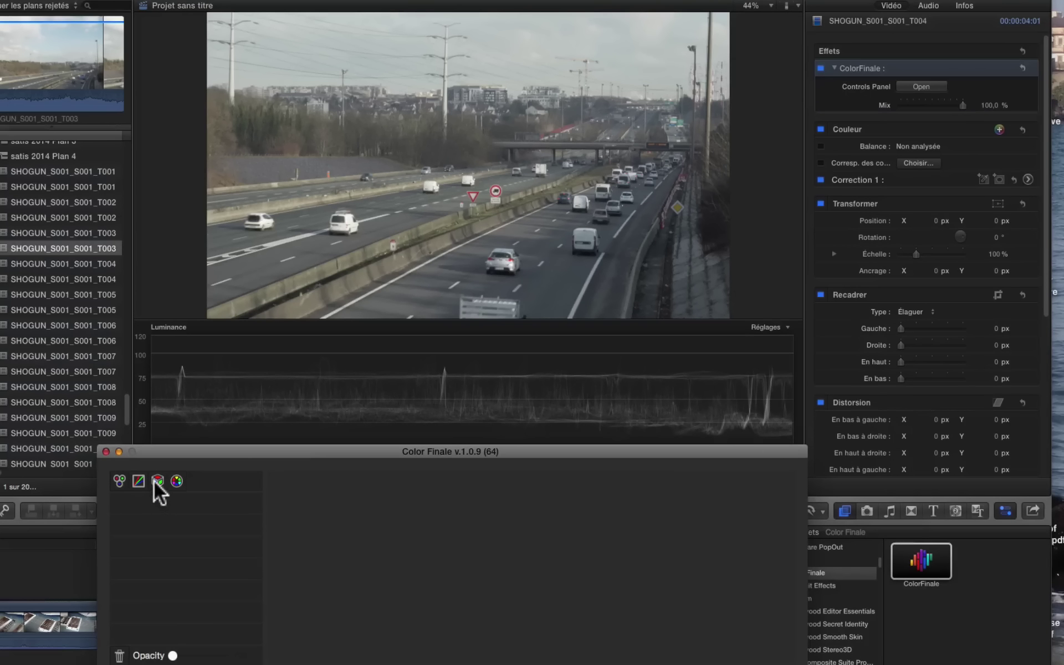
Add a Curves layer to the motorway clip and shape the master curve into an S with lower shadows and raised highlights.
click(140, 482)
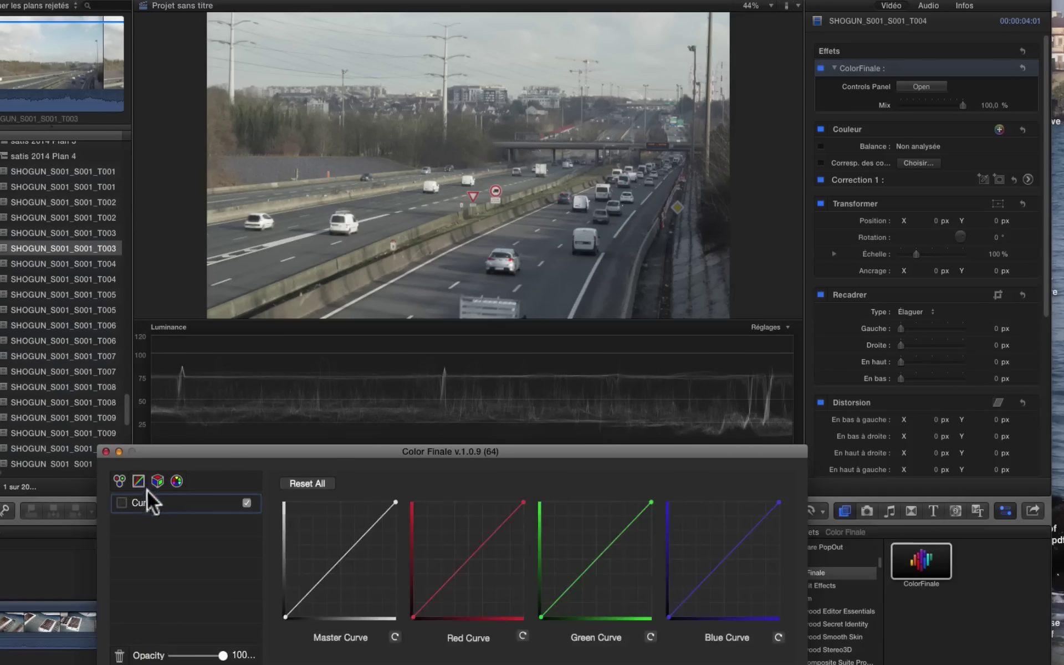
click(316, 585)
drag(316, 585, 322, 590)
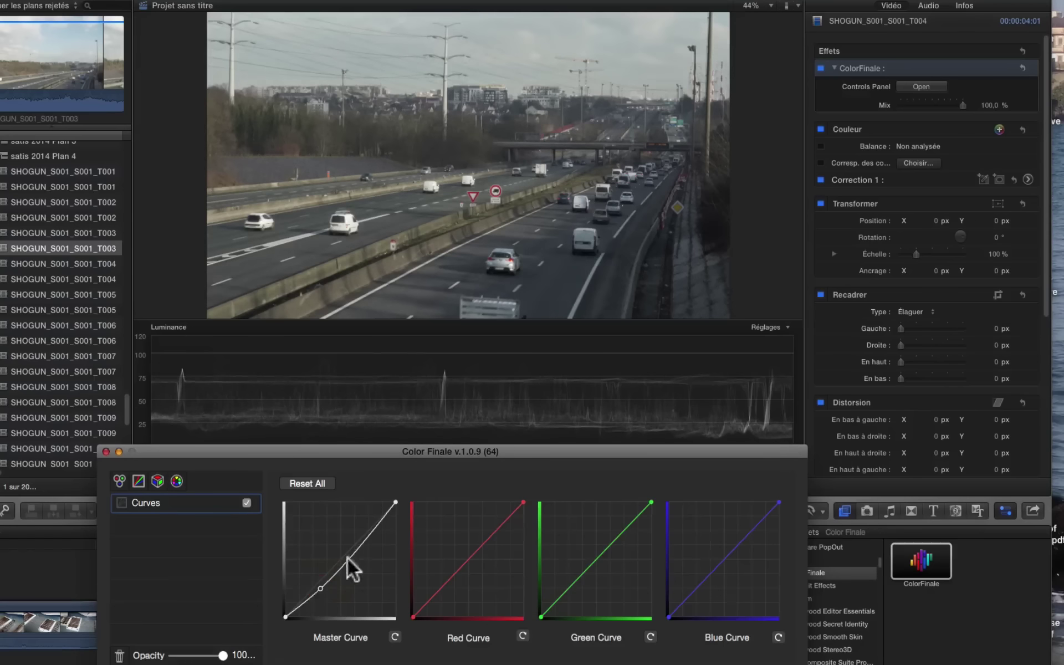
drag(362, 543, 358, 530)
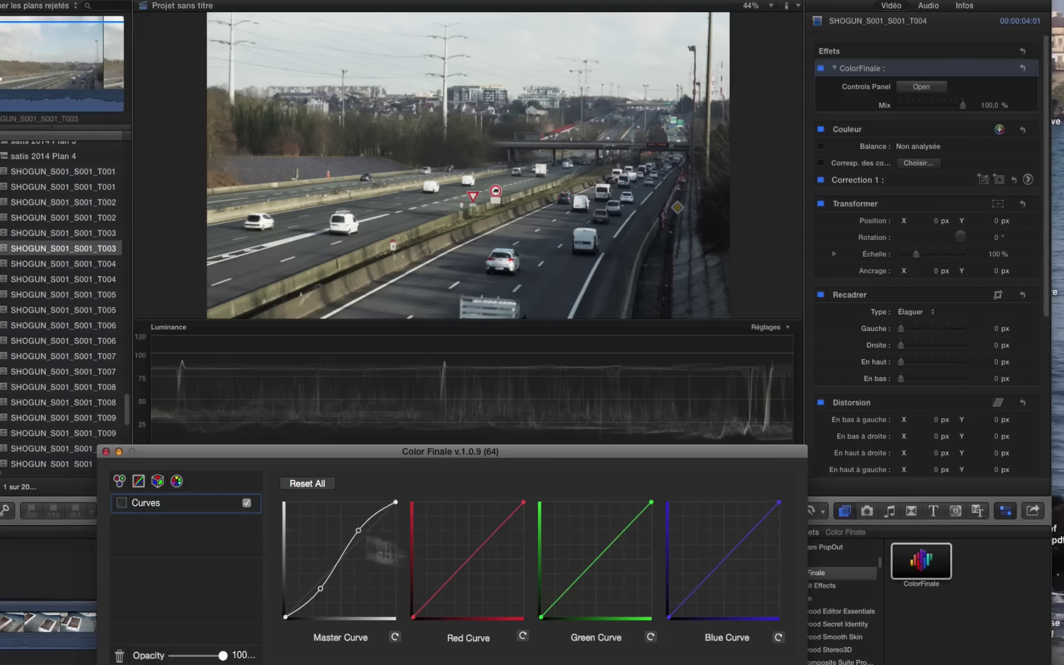
Pull the blue curve's highlight end inward, raise its midpoint slightly, and compare the motorway shot without and with the Curves layer.
mouse_move(779, 502)
mouse_down()
mouse_move(753, 501)
mouse_move(770, 501)
mouse_up()
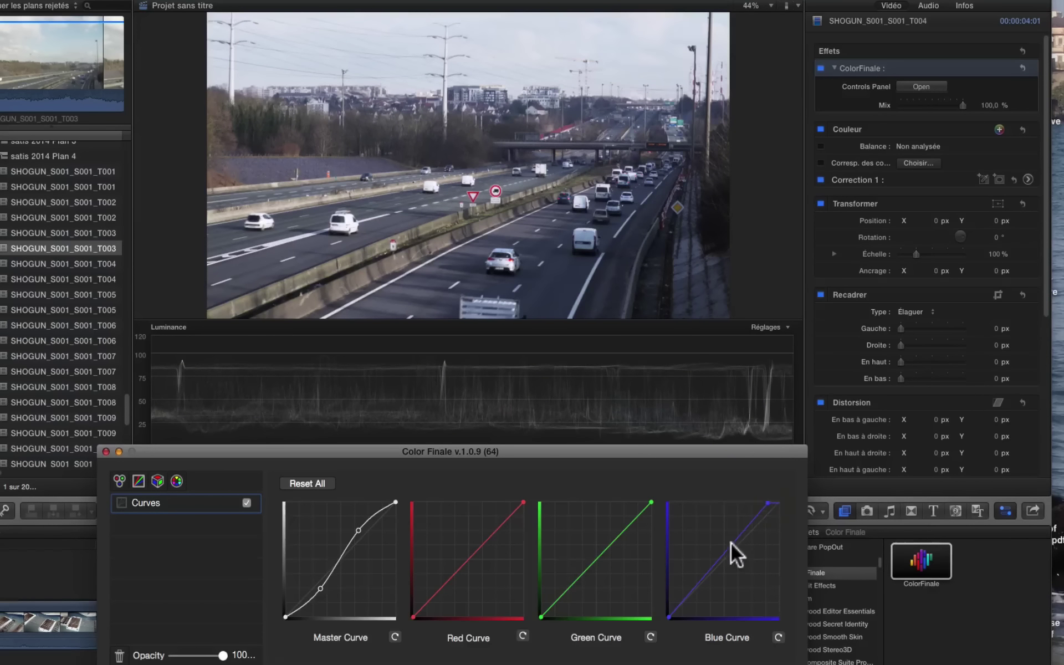
drag(729, 554, 730, 553)
drag(766, 501, 767, 503)
click(246, 502)
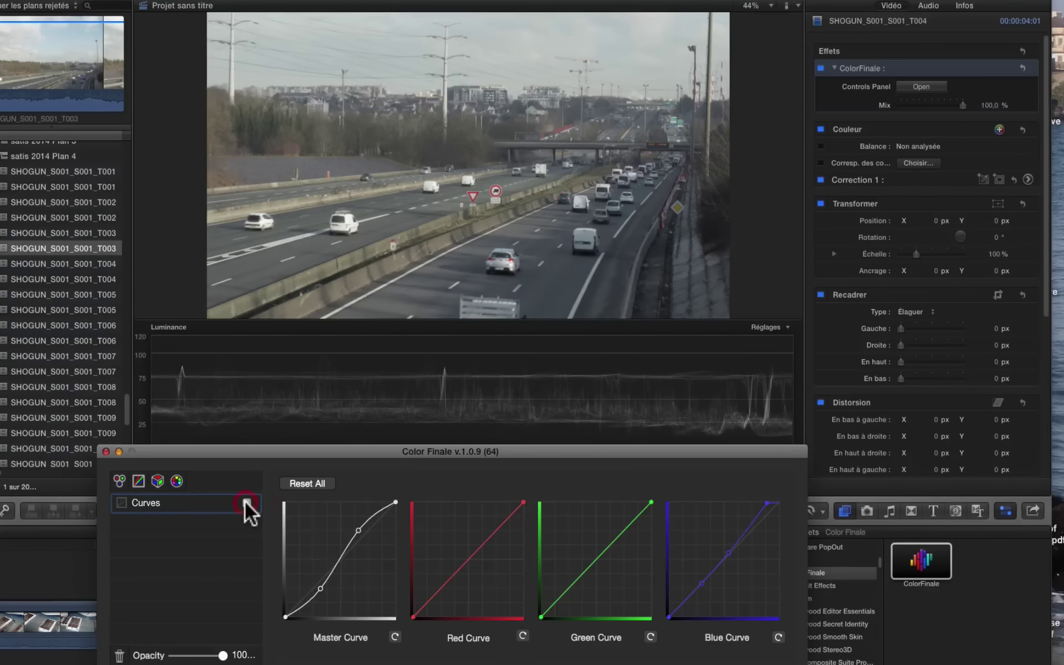
click(246, 502)
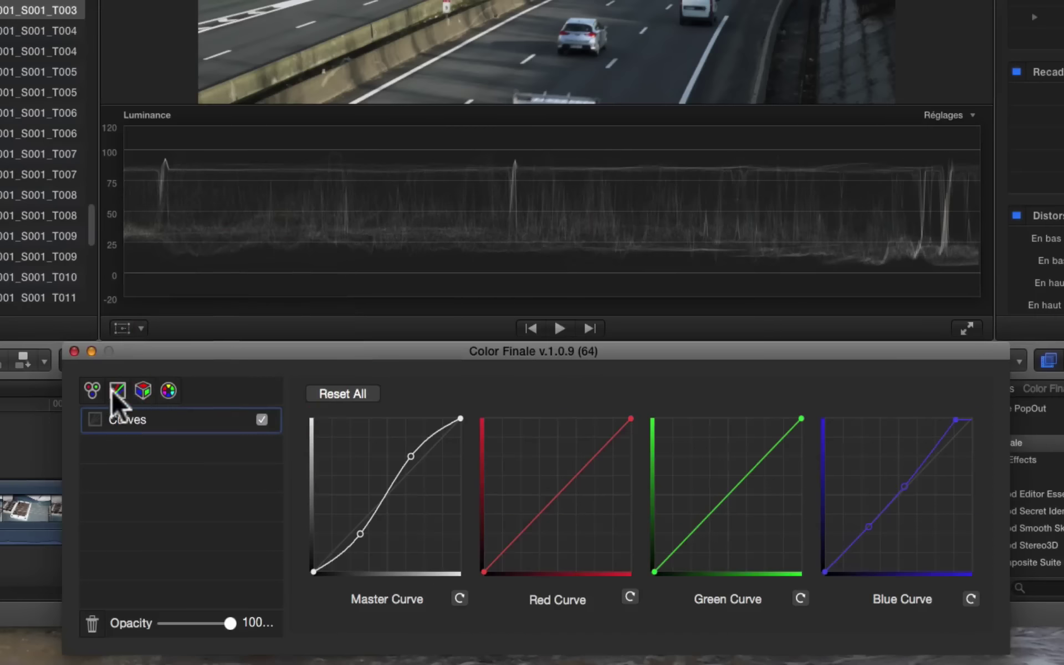
Add a Color Wheels layer above the Curves layer and raise the gamma level to 0,193.
click(93, 391)
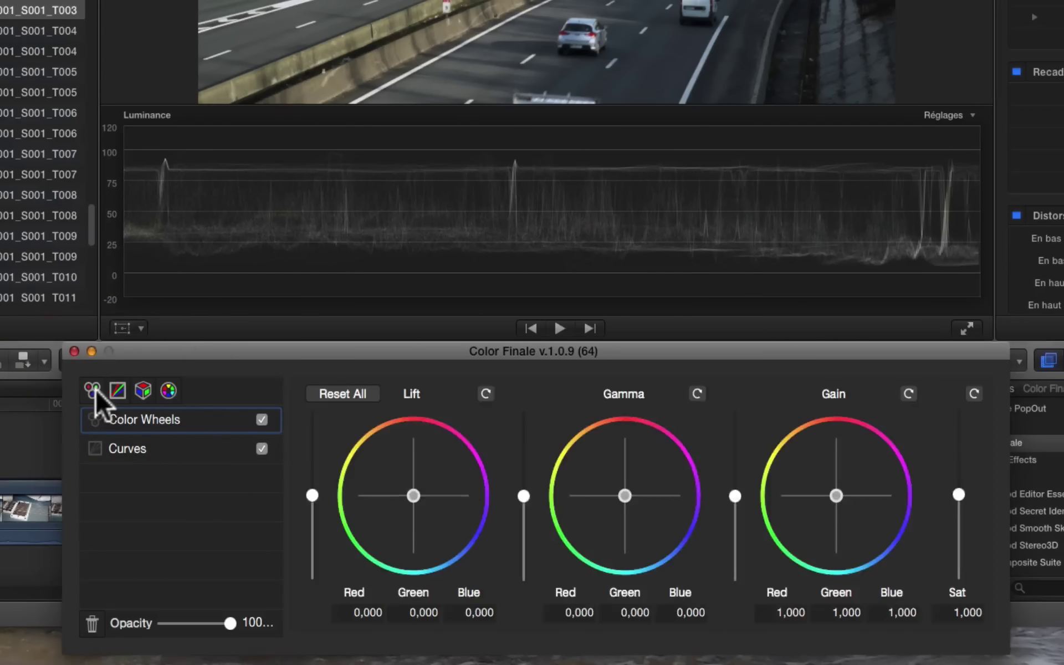
click(521, 494)
drag(519, 490, 520, 480)
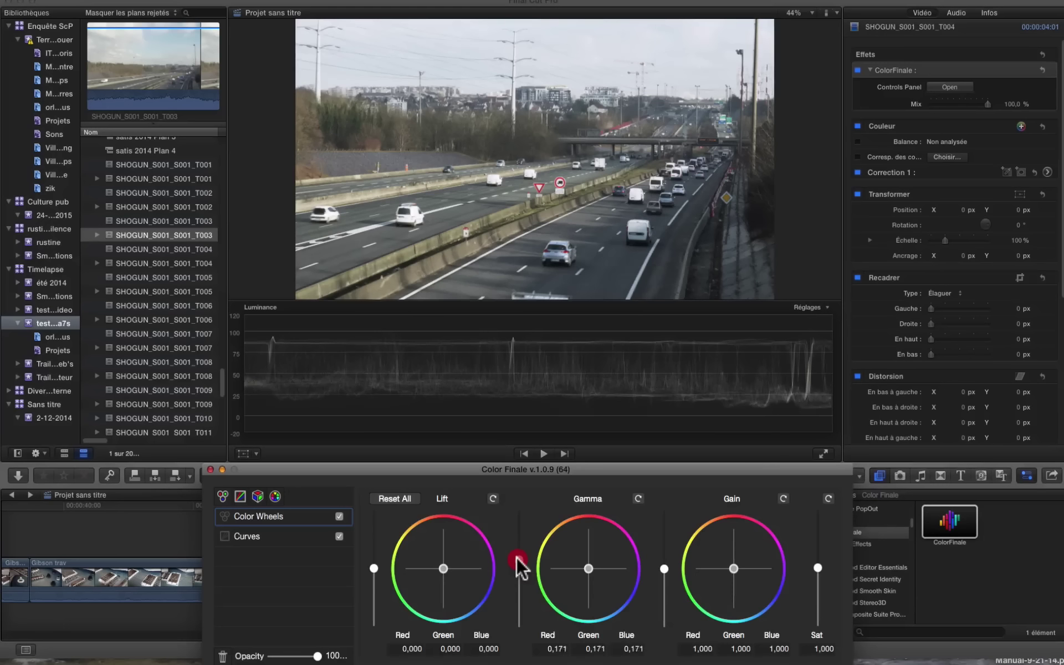
drag(516, 557, 516, 556)
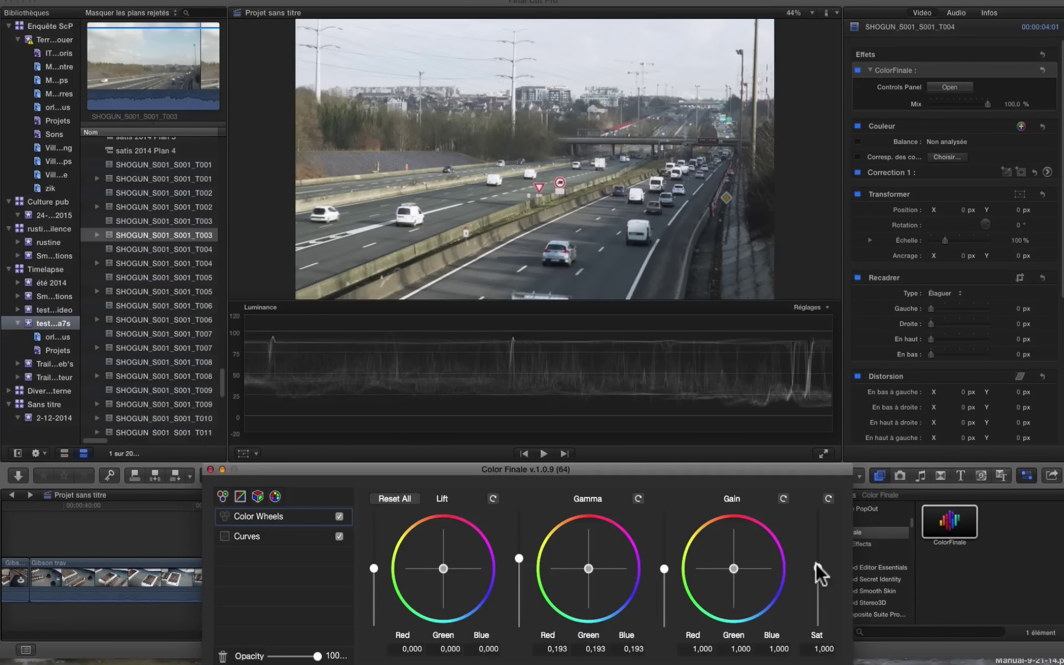
Set saturation to 1,235, gain to 1,109 and lift to -0,044, and compare the image without and with the Color Wheels layer.
drag(816, 563, 817, 554)
drag(664, 568, 664, 565)
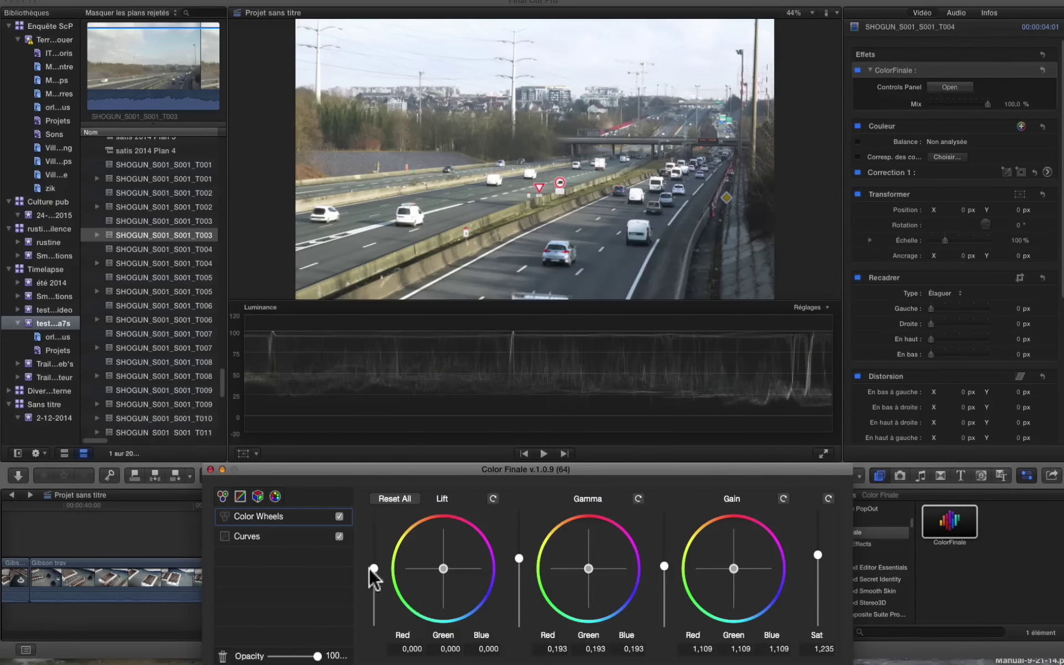
drag(370, 567, 370, 568)
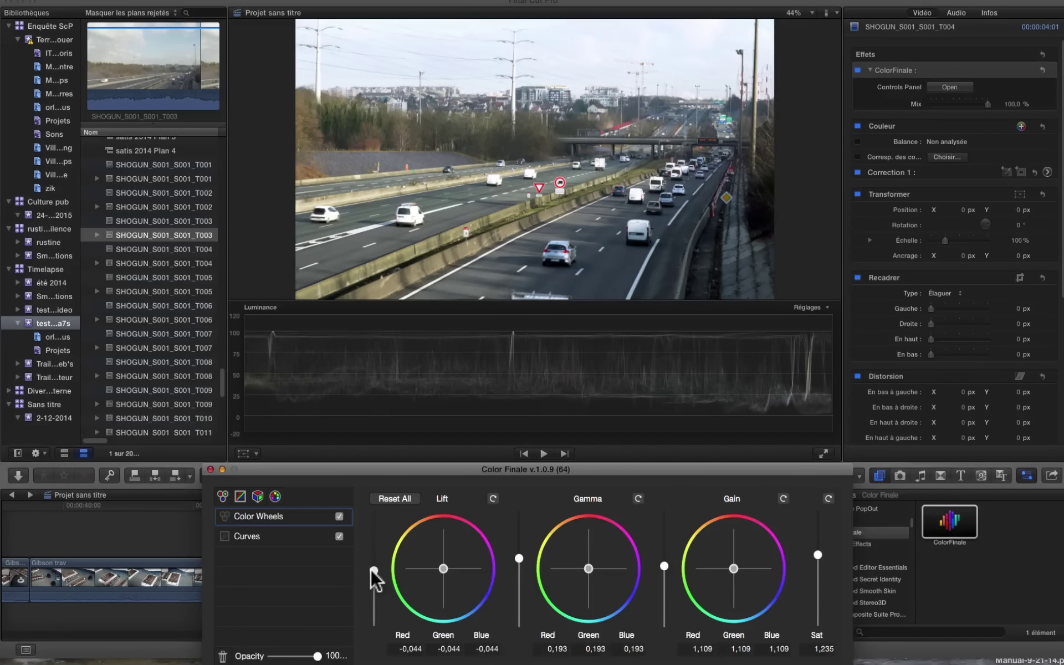
click(339, 516)
click(339, 516)
Tint the gain slightly toward cyan, with red 1,051 and green and blue 1,138, and compare the Color Wheels layer off and on.
drag(734, 568, 733, 570)
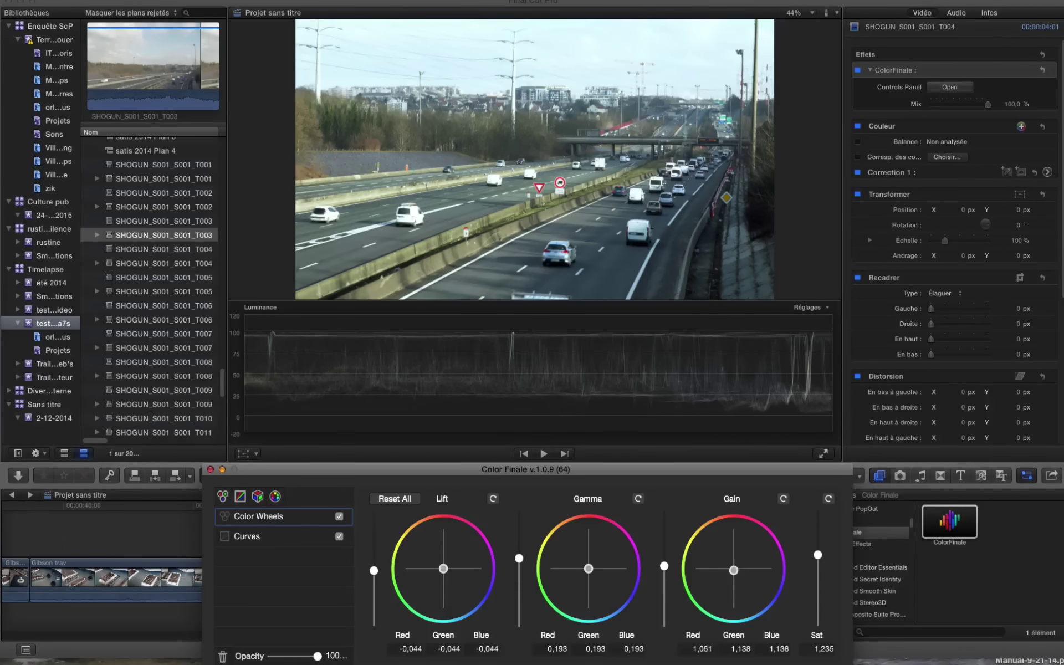
click(338, 517)
click(338, 516)
Add a 6 Vectors layer above Color Wheels, raise the red vector's saturation almost to maximum, and compare the image without and with it.
click(275, 496)
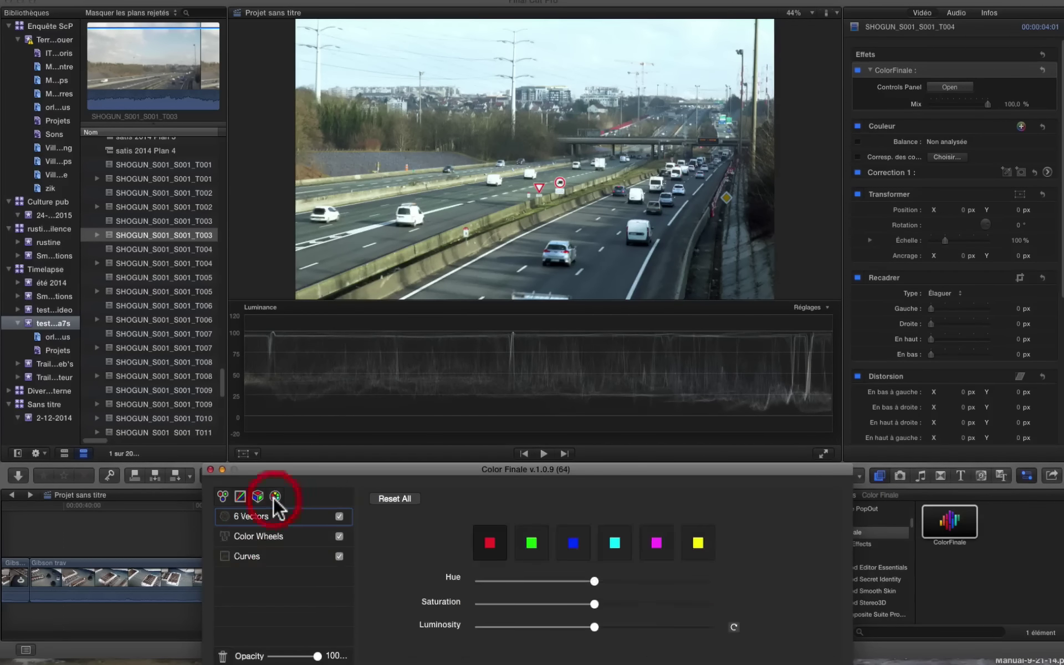
click(490, 543)
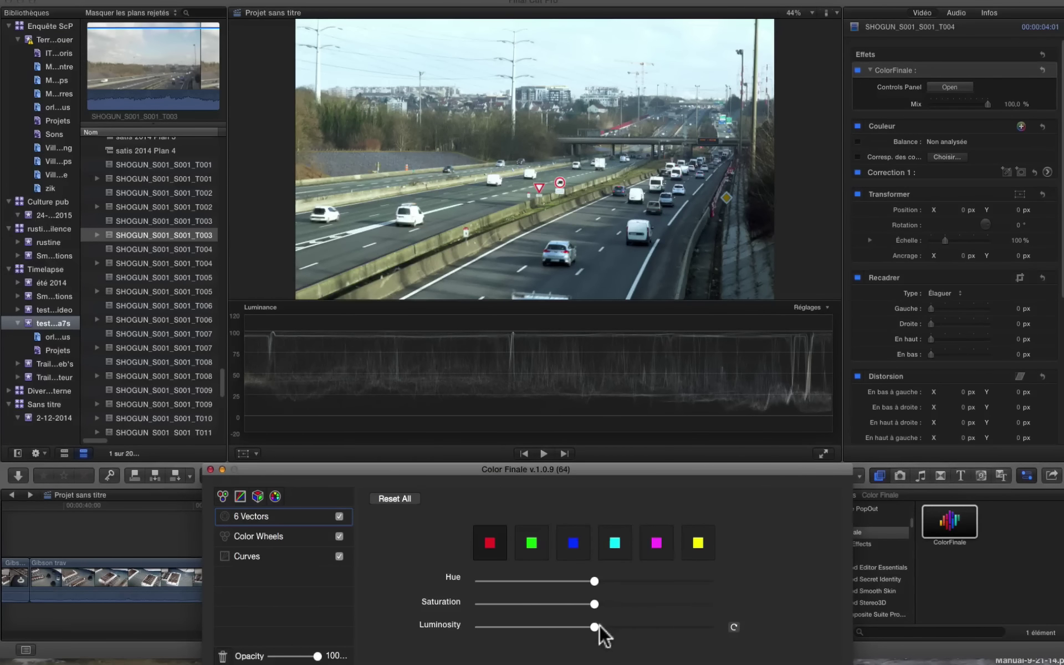
drag(594, 604, 705, 611)
click(339, 516)
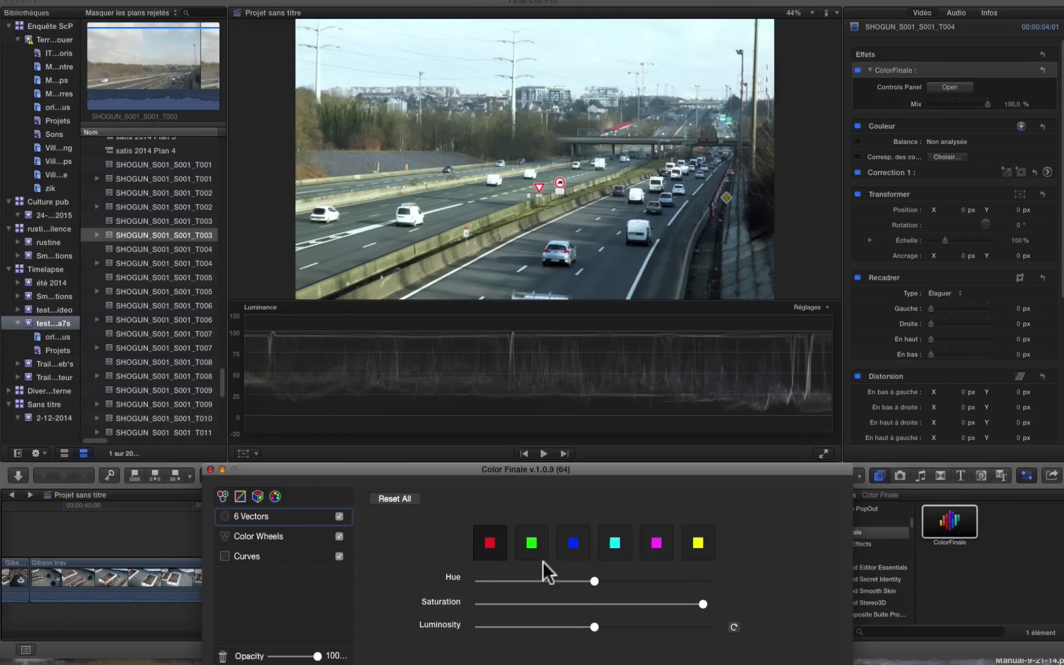
For the cyan vector, raise saturation moderately and lower luminosity to about midway between neutral and minimum, keeping hue neutral.
click(618, 551)
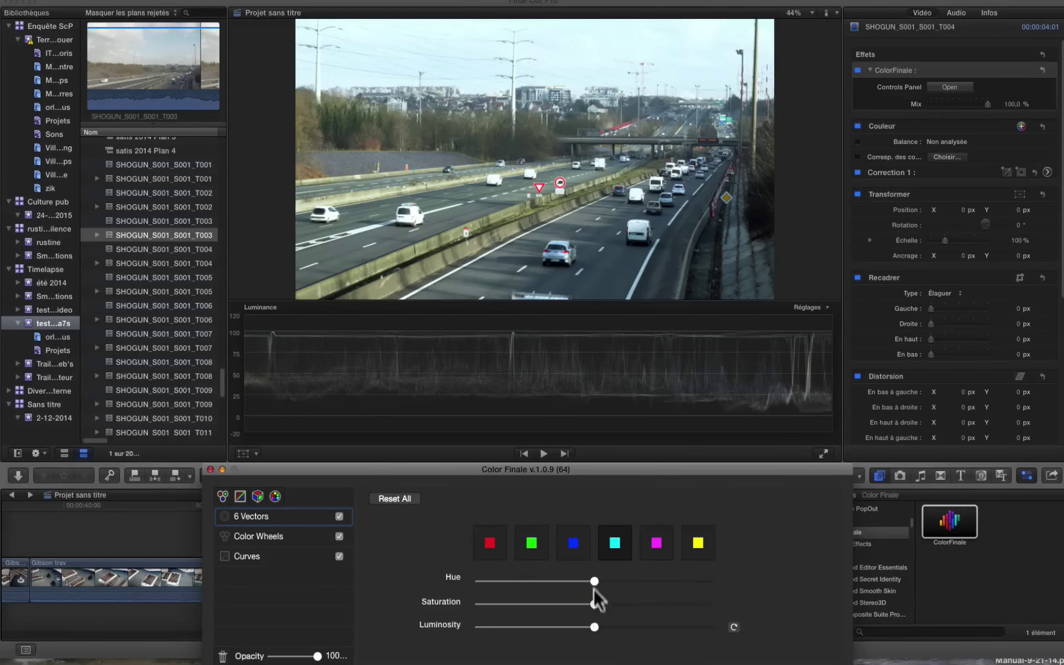
click(595, 581)
mouse_move(600, 579)
mouse_down()
mouse_move(643, 586)
mouse_move(586, 583)
mouse_up()
drag(581, 623, 534, 620)
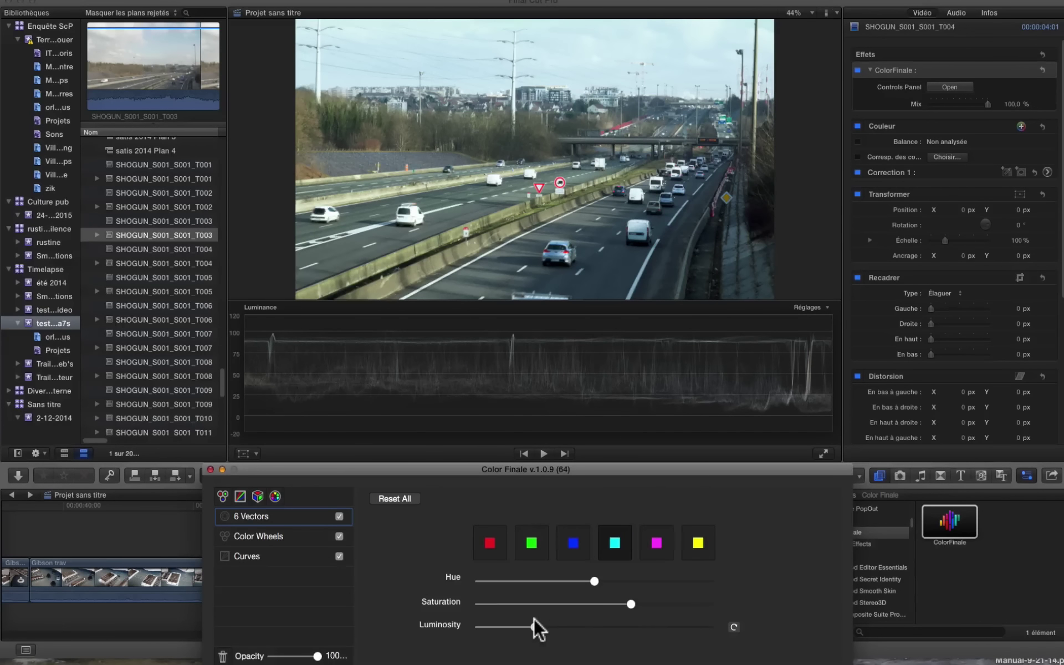
click(533, 619)
Add a LUT Utility layer above 6 Vectors and apply Bleach Bypass Cold.cube from the Default Cubes Store.
click(258, 496)
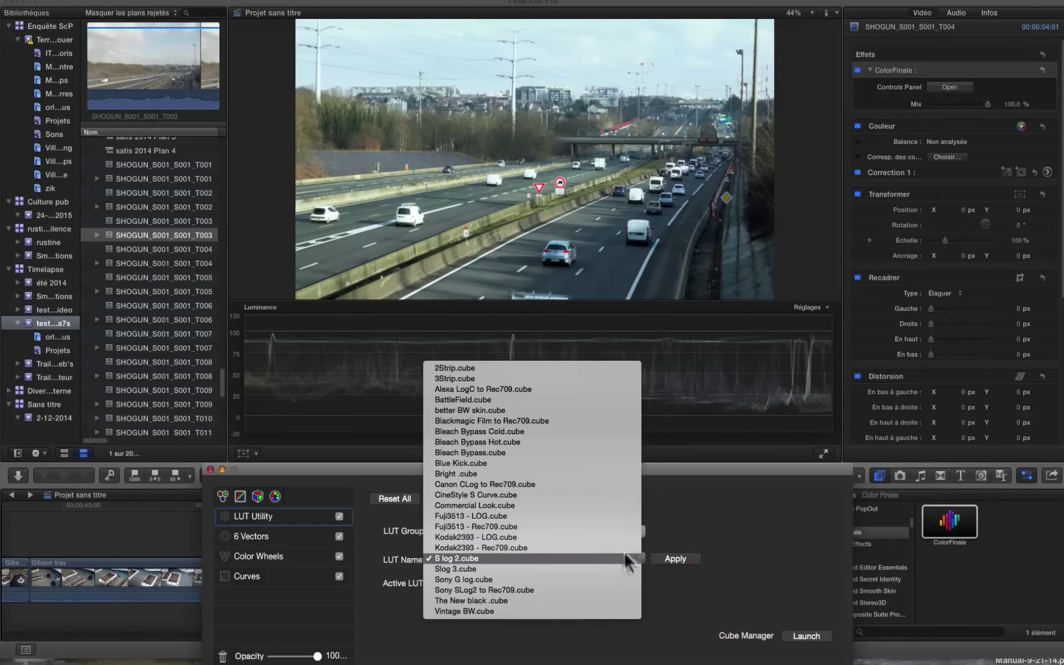
click(497, 433)
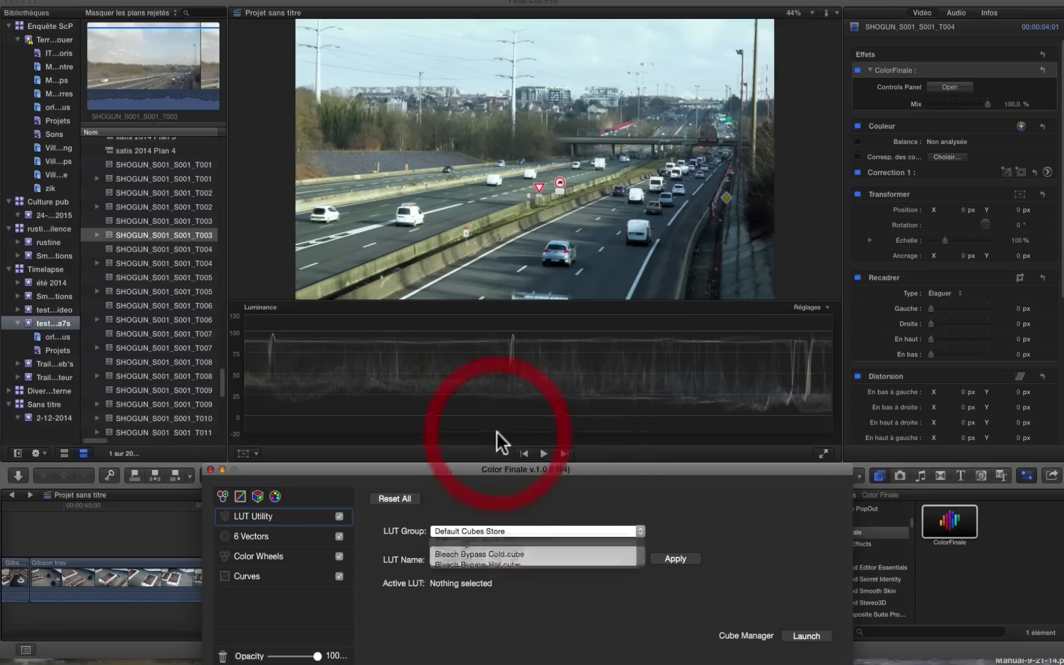
click(676, 559)
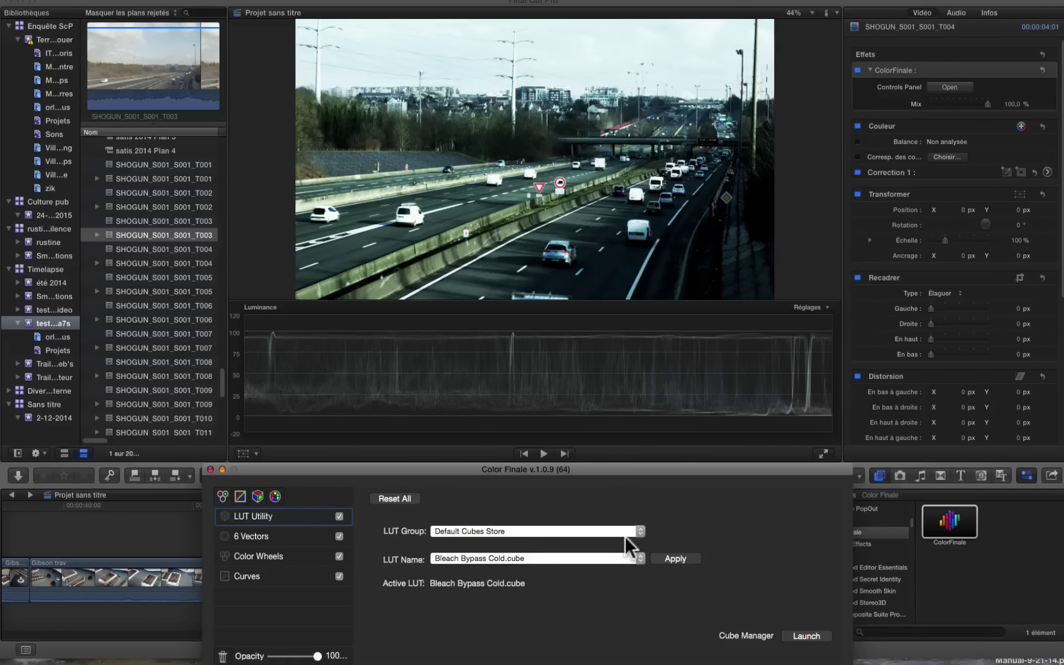
Replace the active LUT on the motorway shot with BattleField.cube.
click(629, 558)
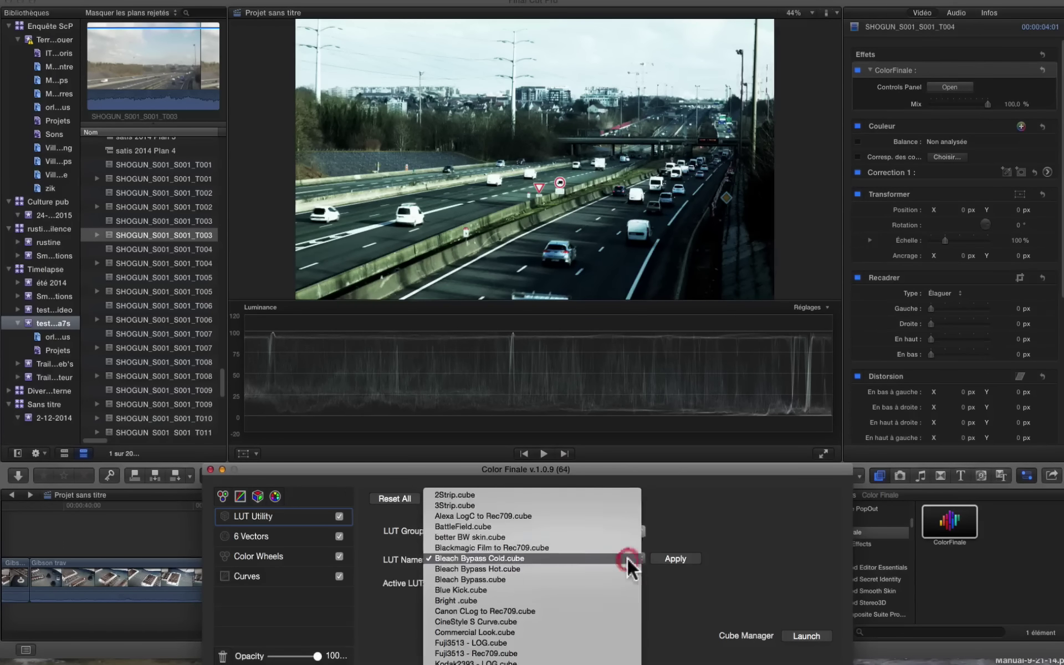
click(471, 527)
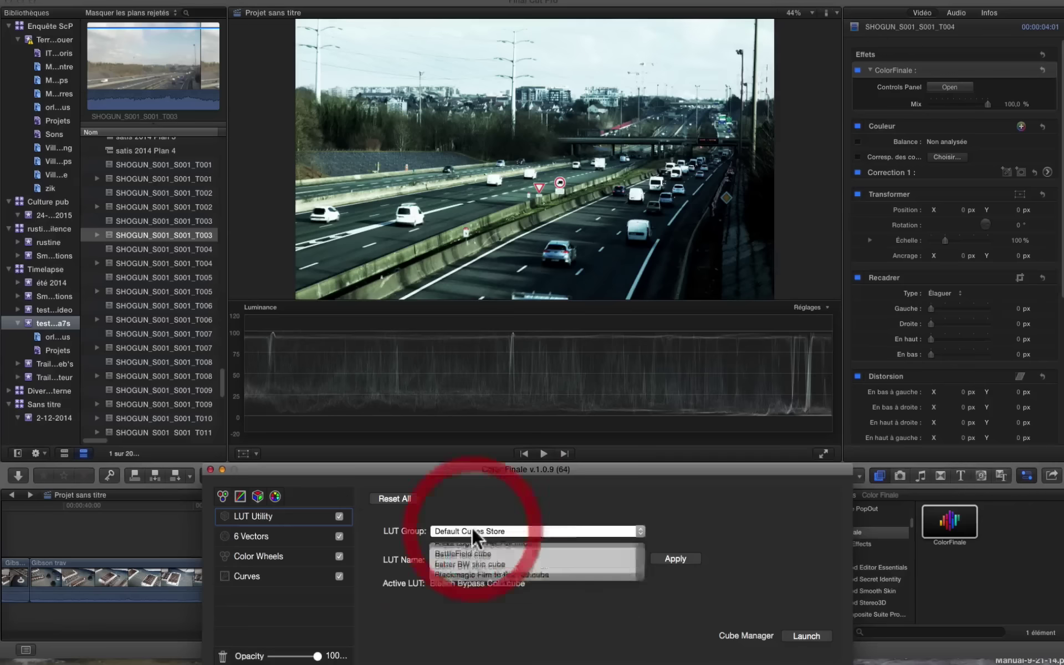
click(676, 556)
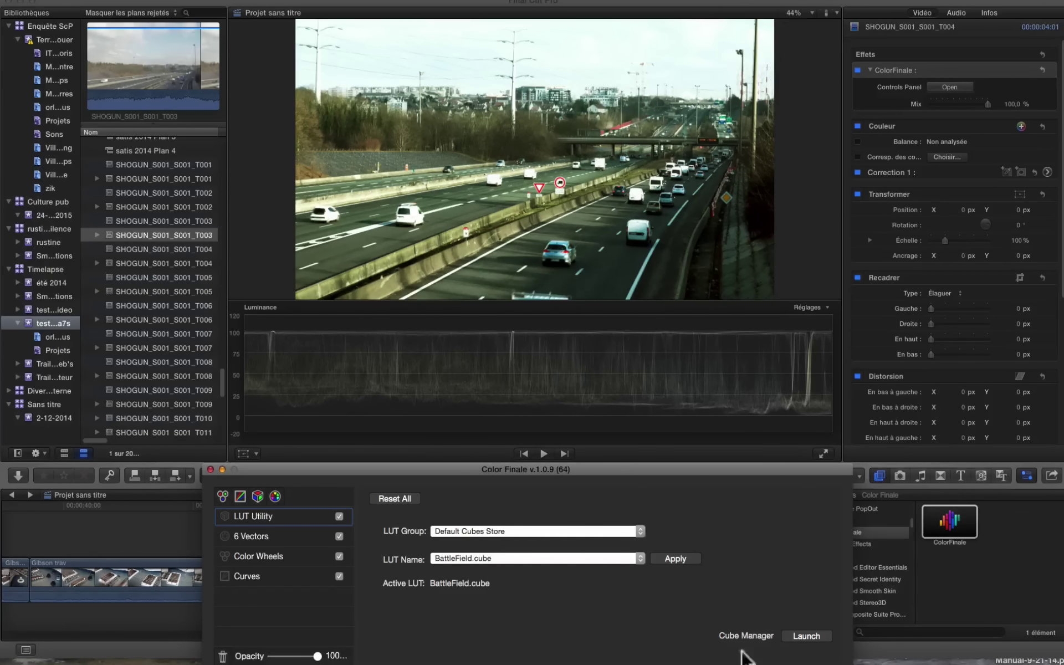
Open the LUT Manager and import Crusher 1.cube from the Crusher 1 folder in Movie Looks.
click(800, 636)
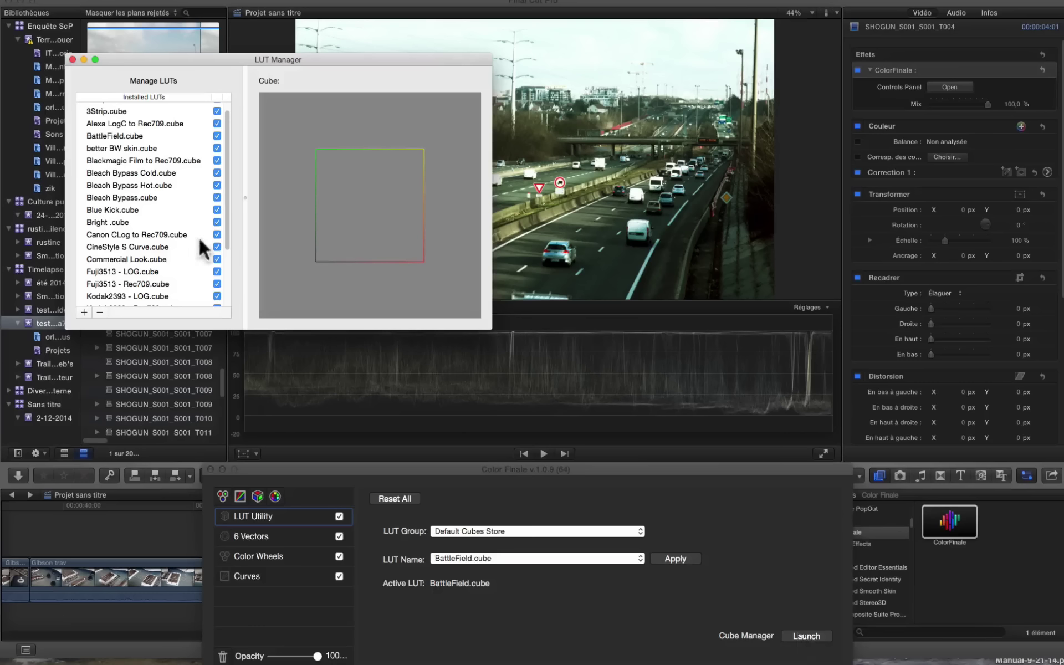
click(81, 308)
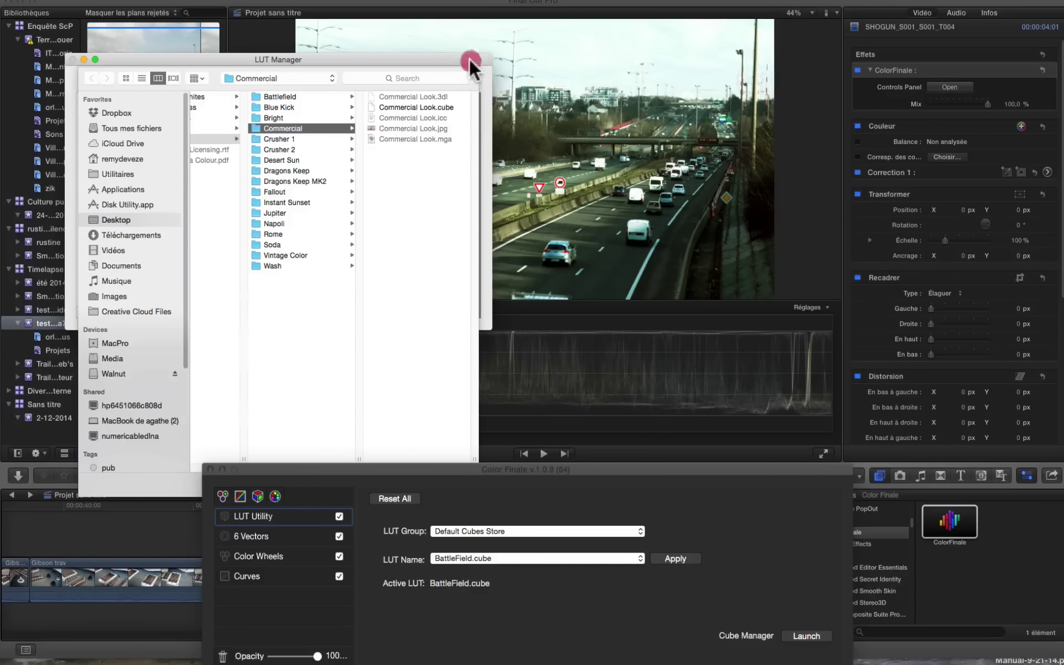
drag(471, 57, 553, 29)
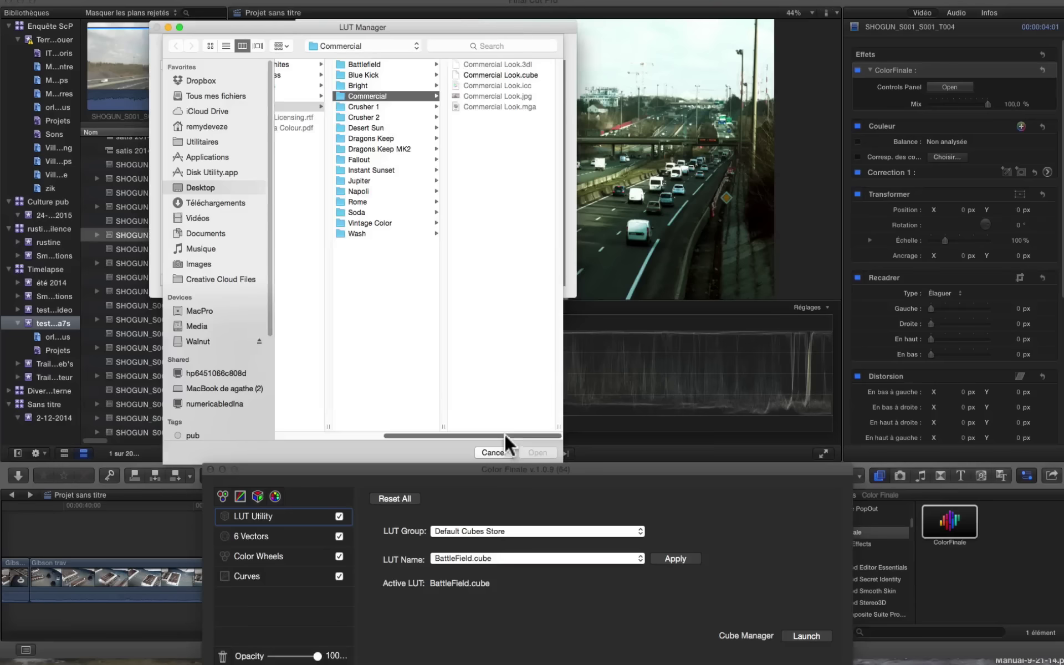
drag(504, 435, 464, 416)
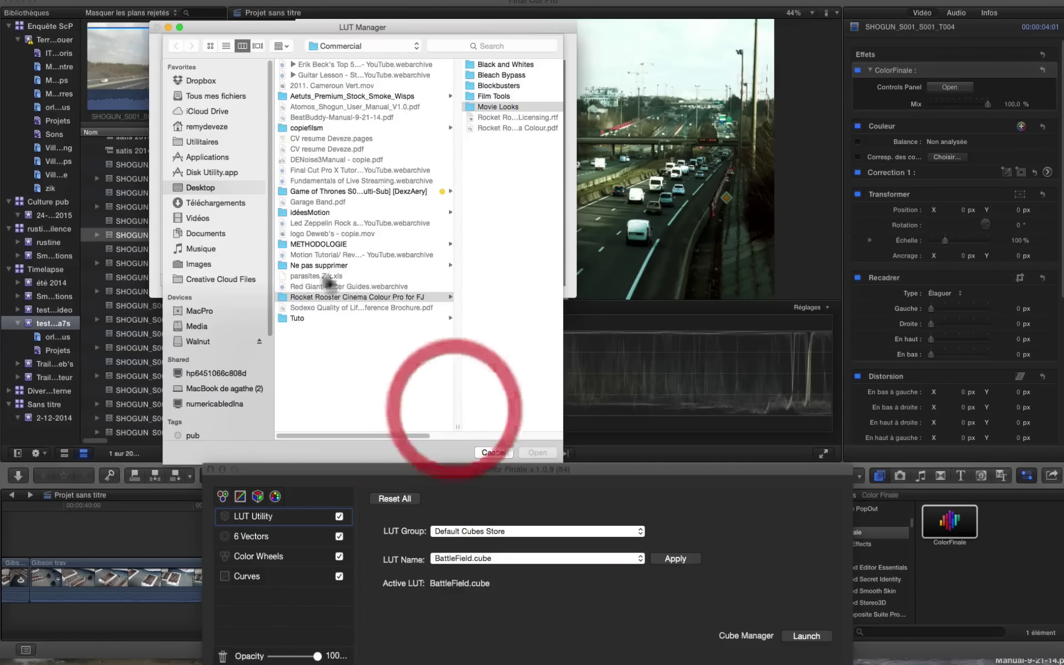
drag(376, 436, 507, 444)
click(362, 106)
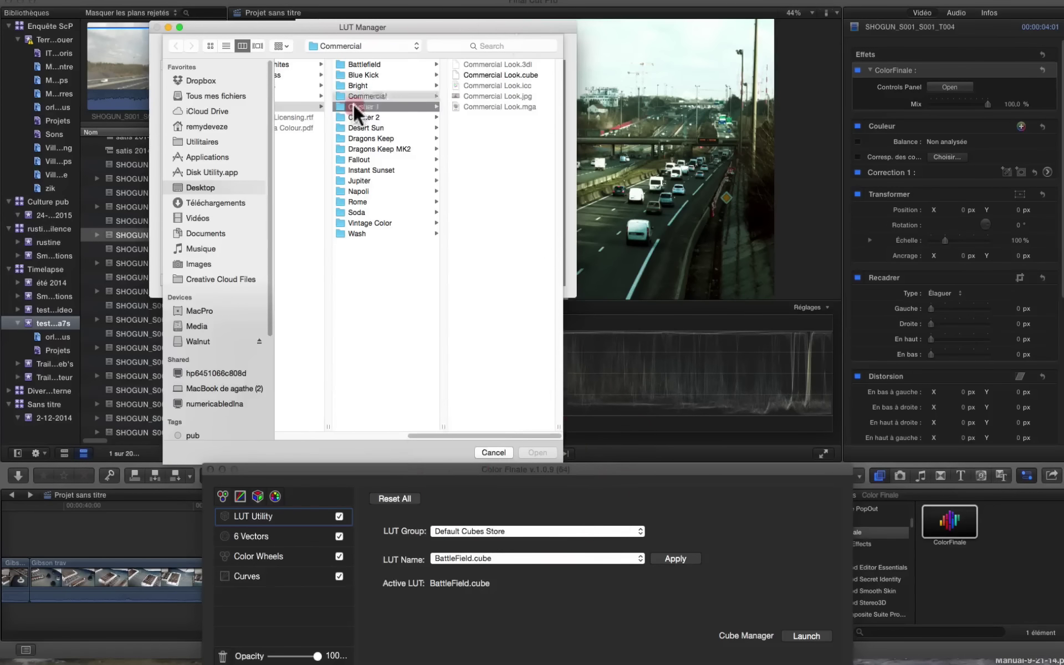
click(478, 86)
click(537, 452)
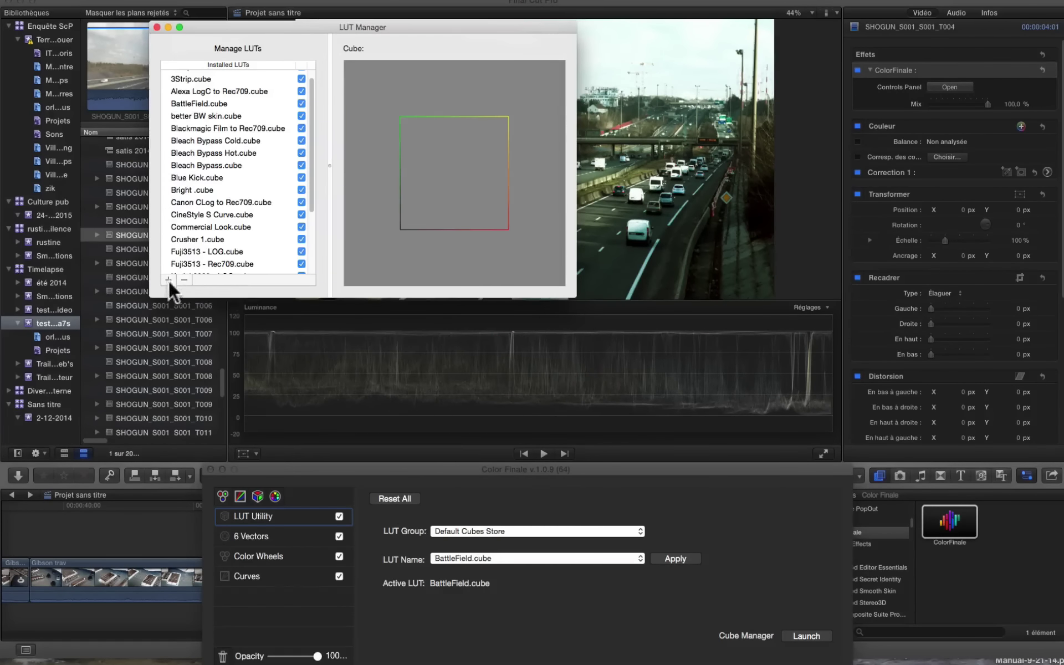
Import Crusher 2.cube from the Crusher 2 folder into the installed LUTs.
click(169, 280)
click(358, 127)
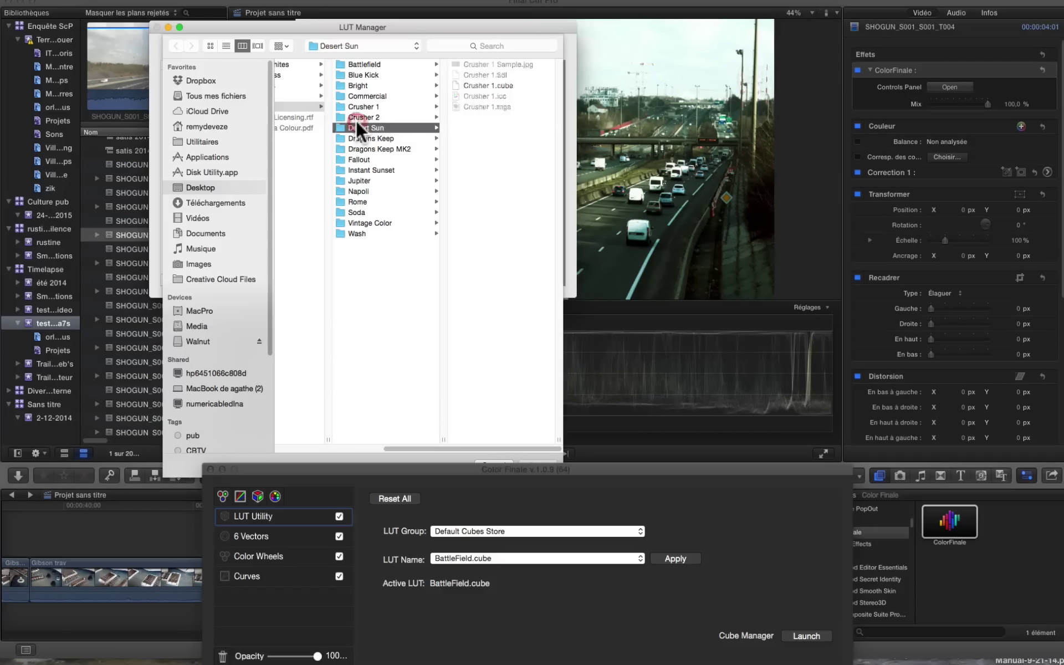
click(357, 116)
click(497, 84)
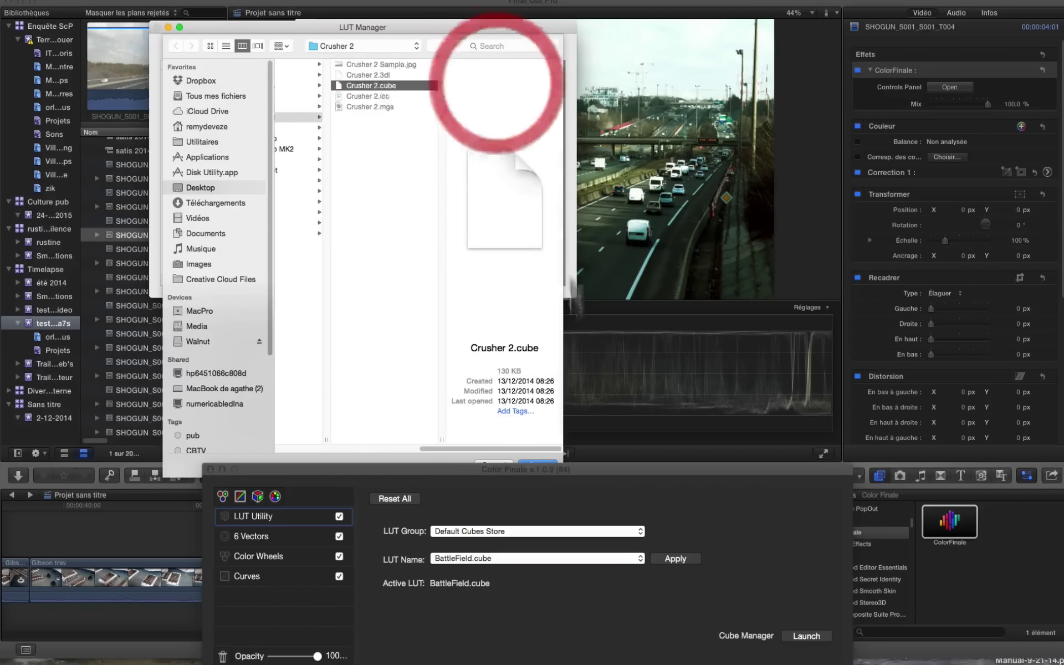
click(533, 458)
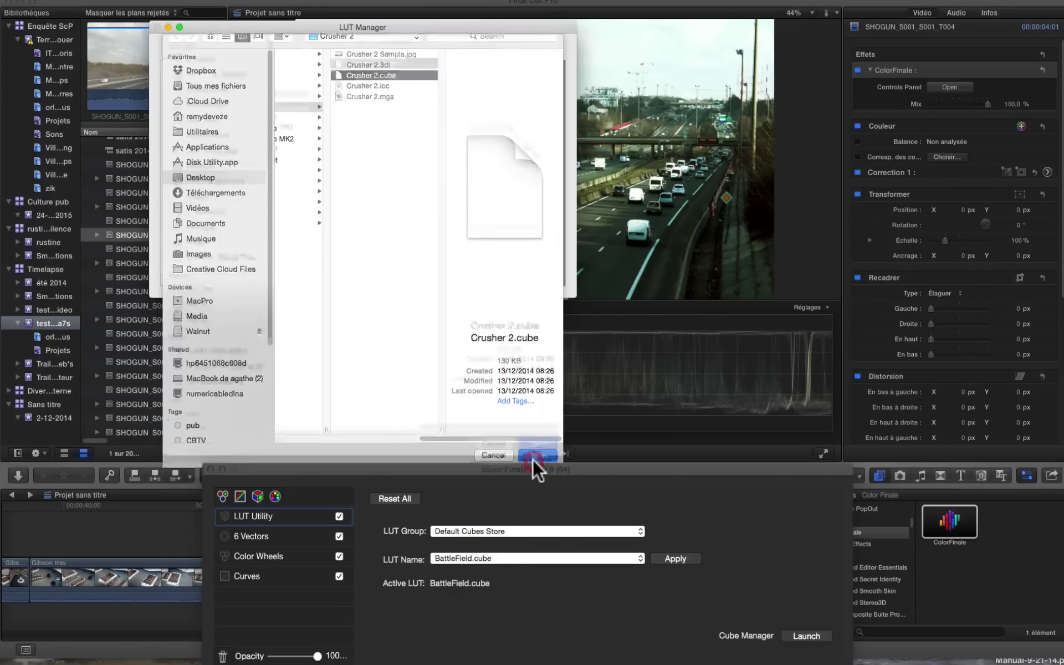
Import Desert Sun.cube from the Desert Sun folder into the installed LUTs and close the LUT Manager.
click(168, 279)
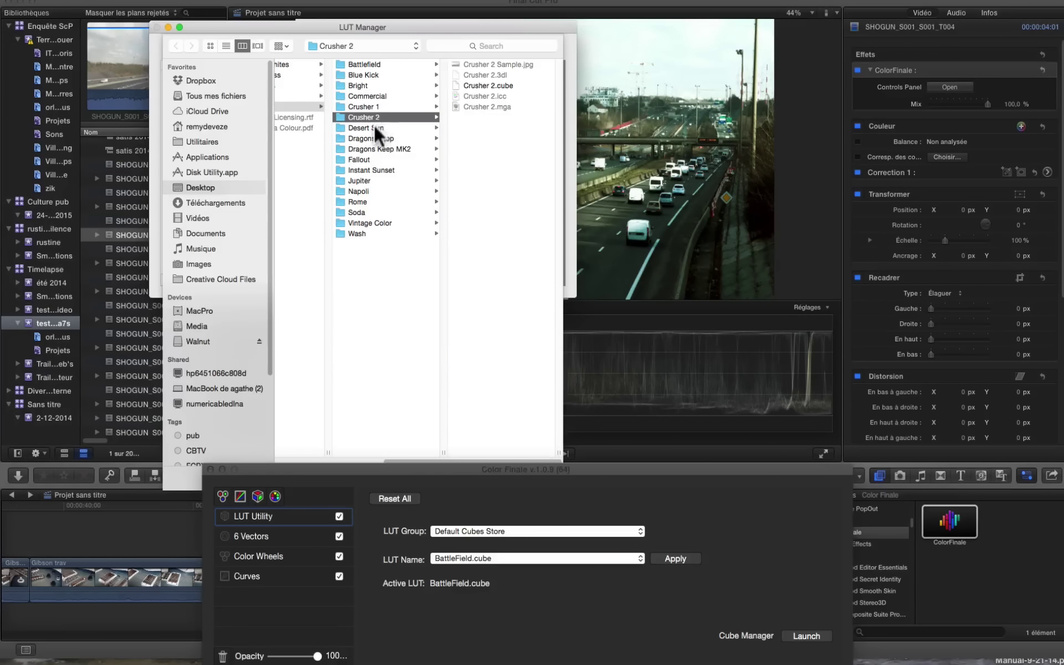
click(374, 127)
click(524, 84)
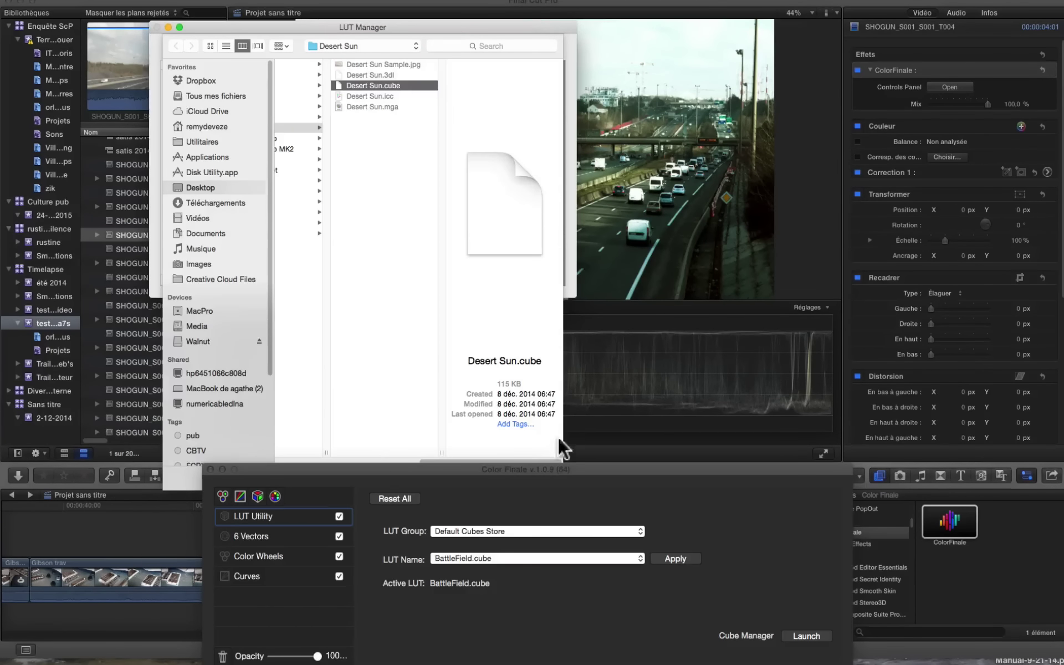
drag(552, 19, 388, 6)
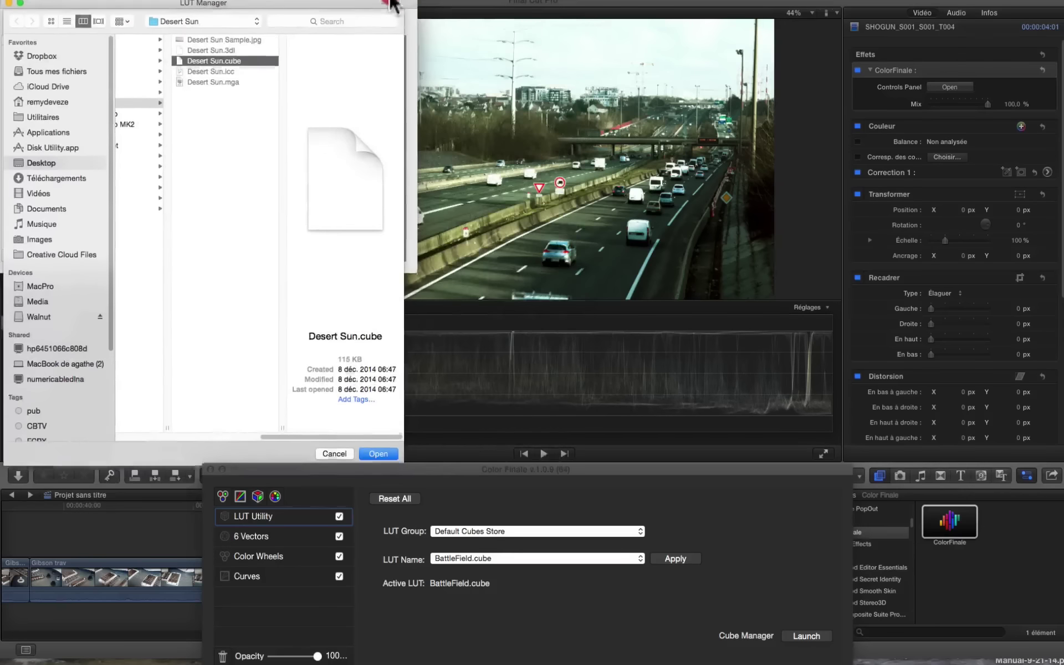
click(377, 450)
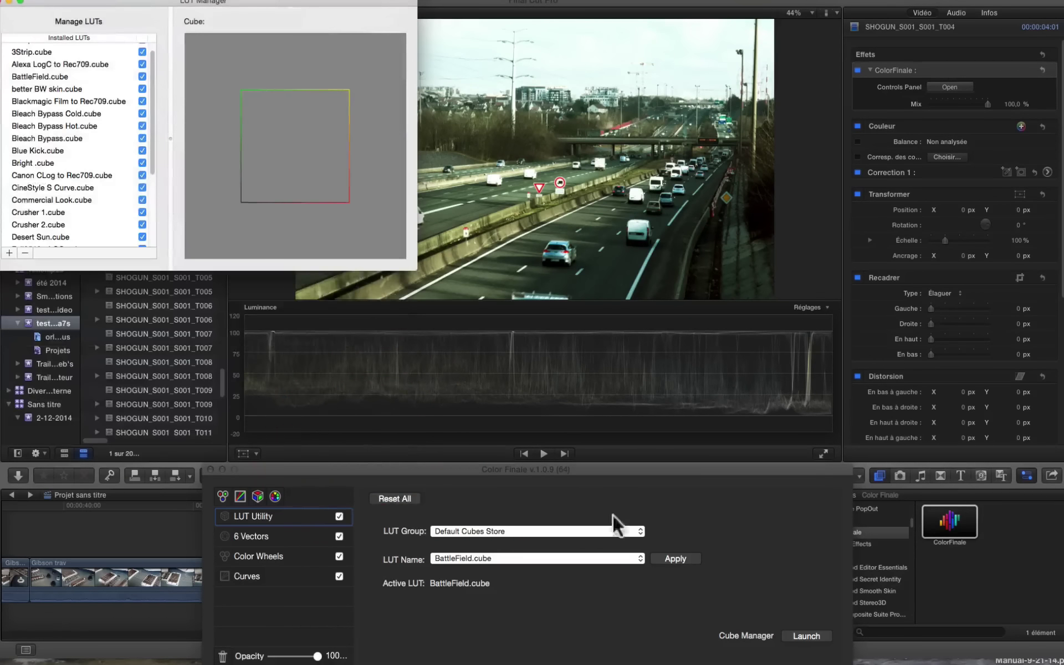
drag(60, 6, 94, 6)
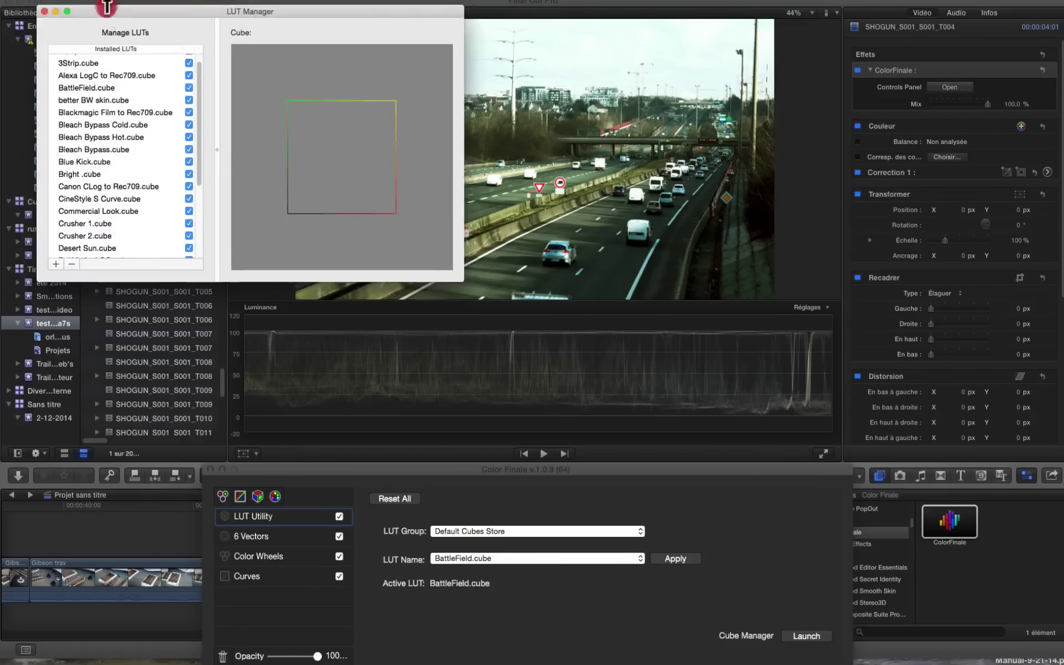
click(41, 8)
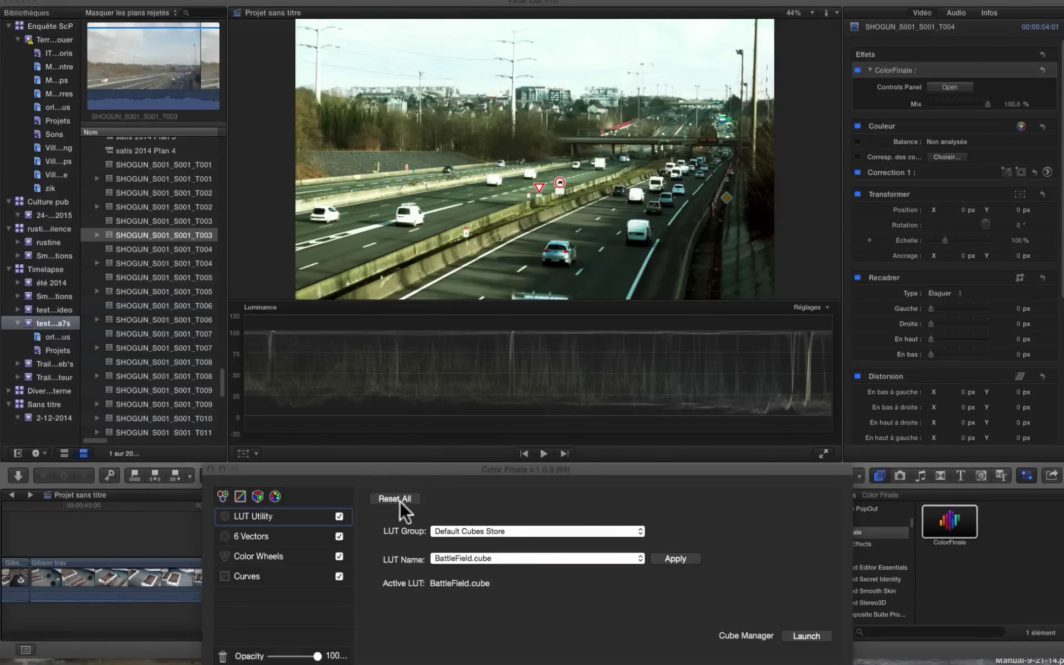
Reset the LUT Utility layer and apply the imported Desert Sun.cube to the motorway shot.
click(399, 499)
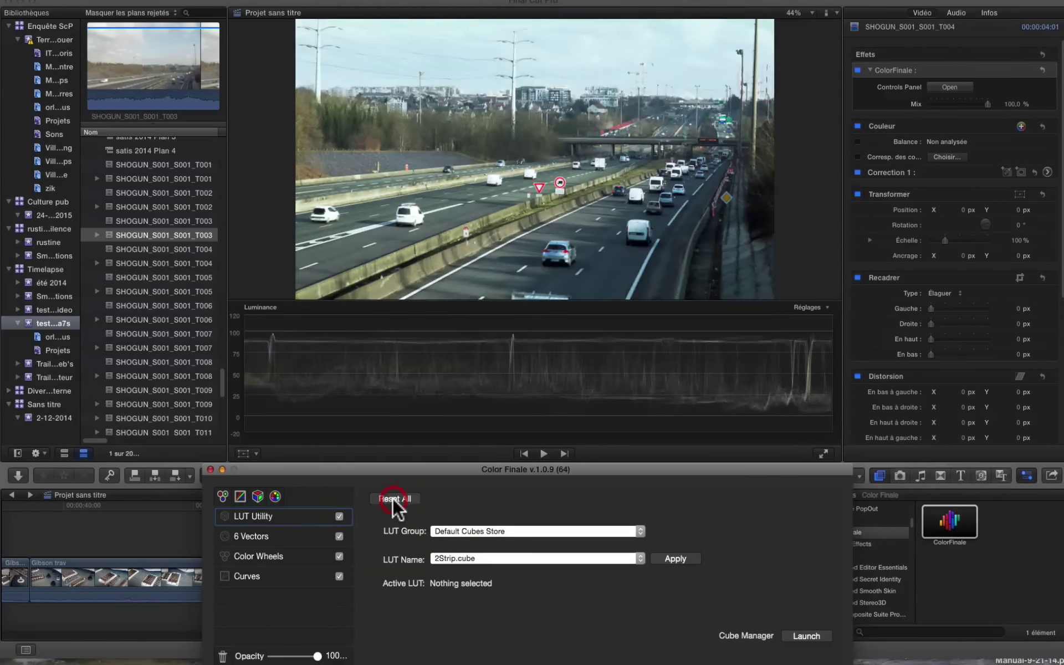
click(636, 559)
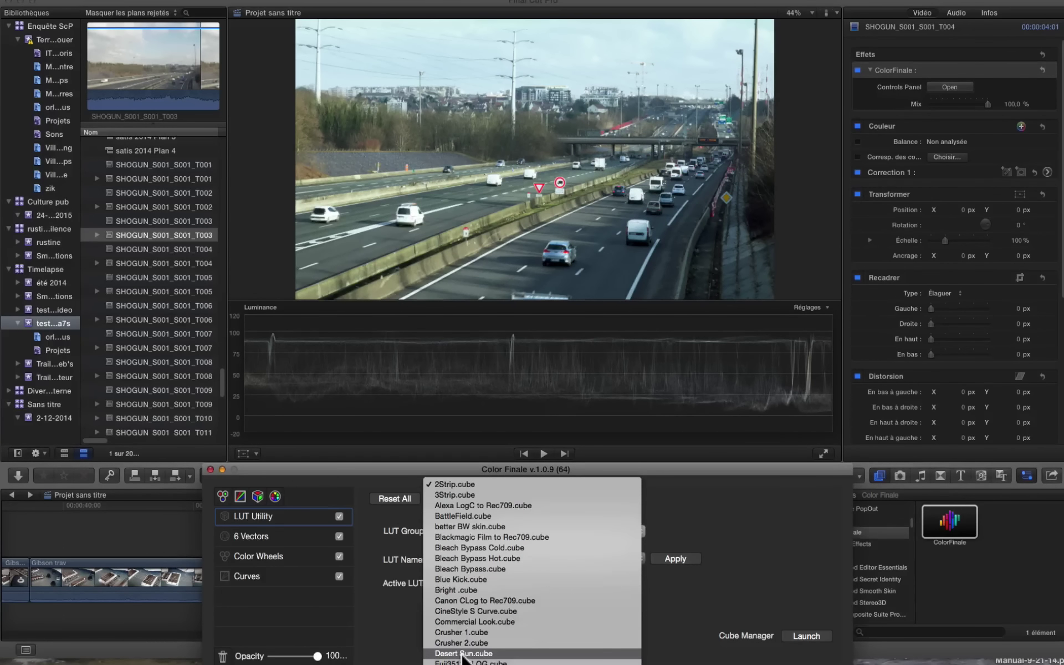
click(460, 653)
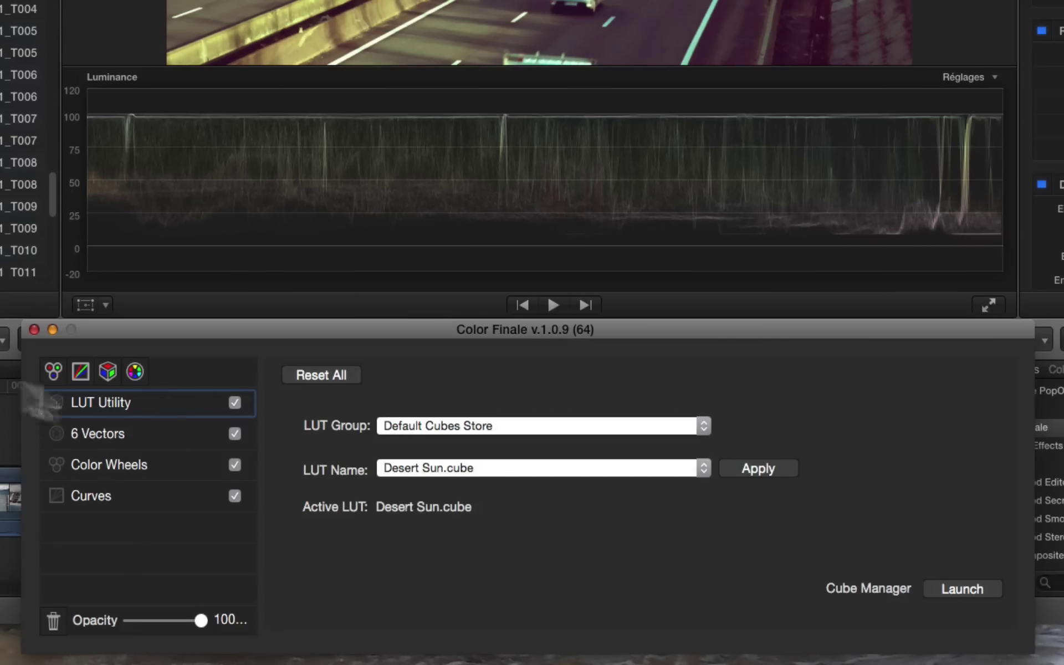
Turn off and delete the LUT Utility layer, and add a second Curves layer above 6 Vectors.
click(73, 401)
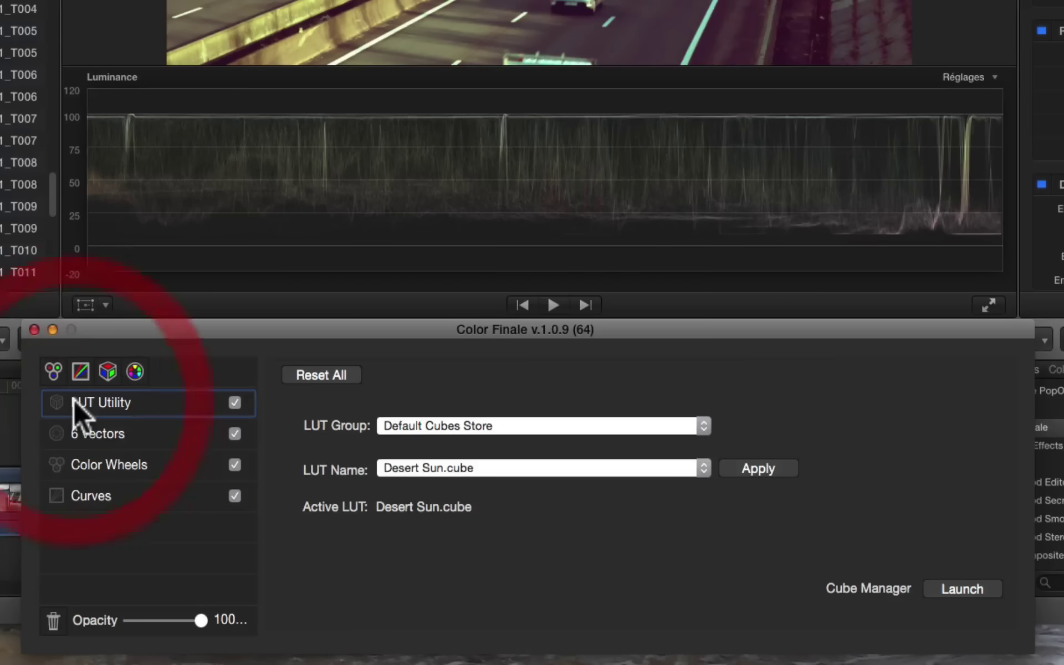
click(232, 401)
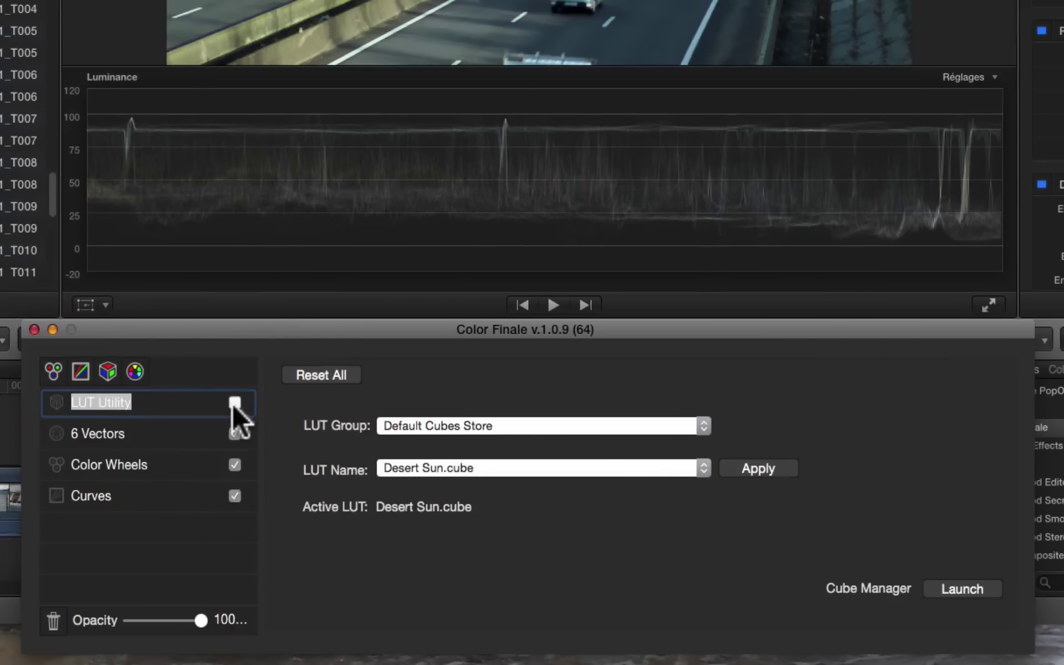
click(52, 619)
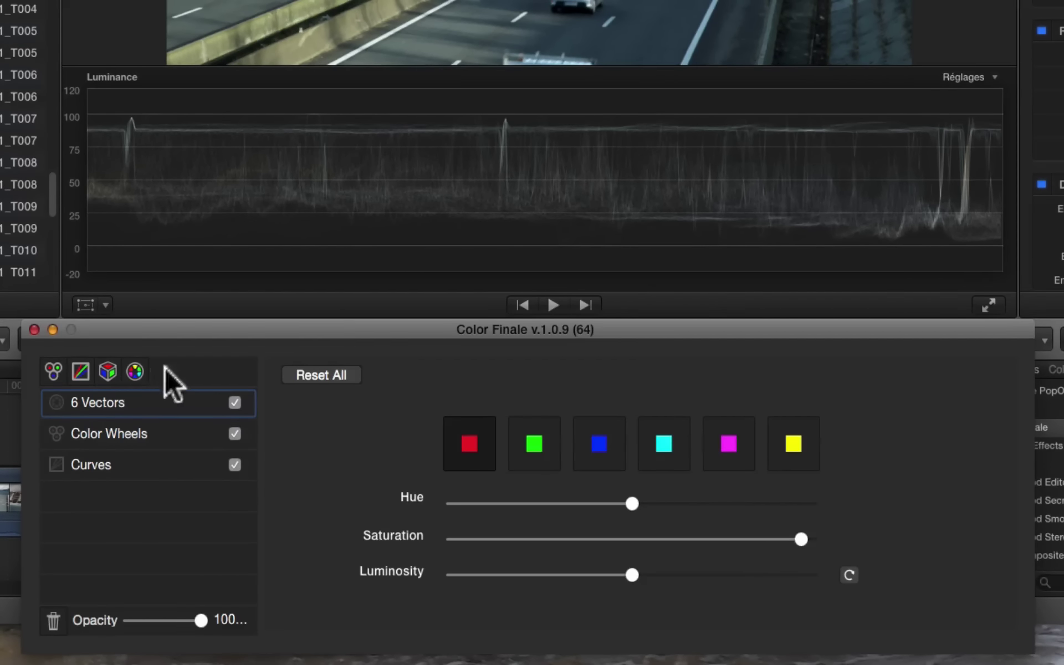
click(80, 373)
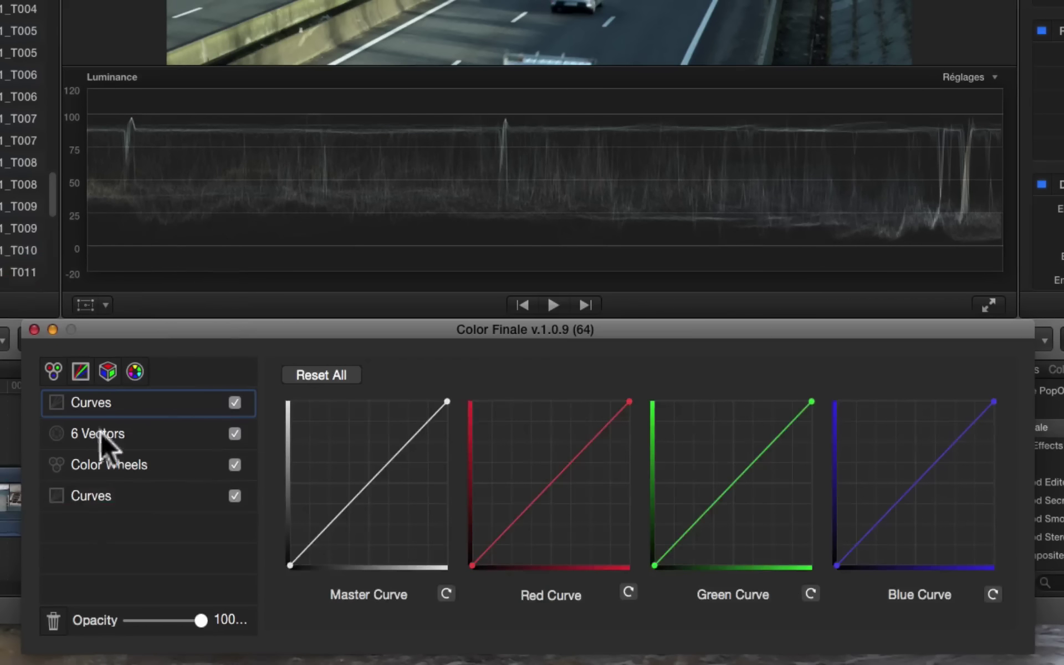